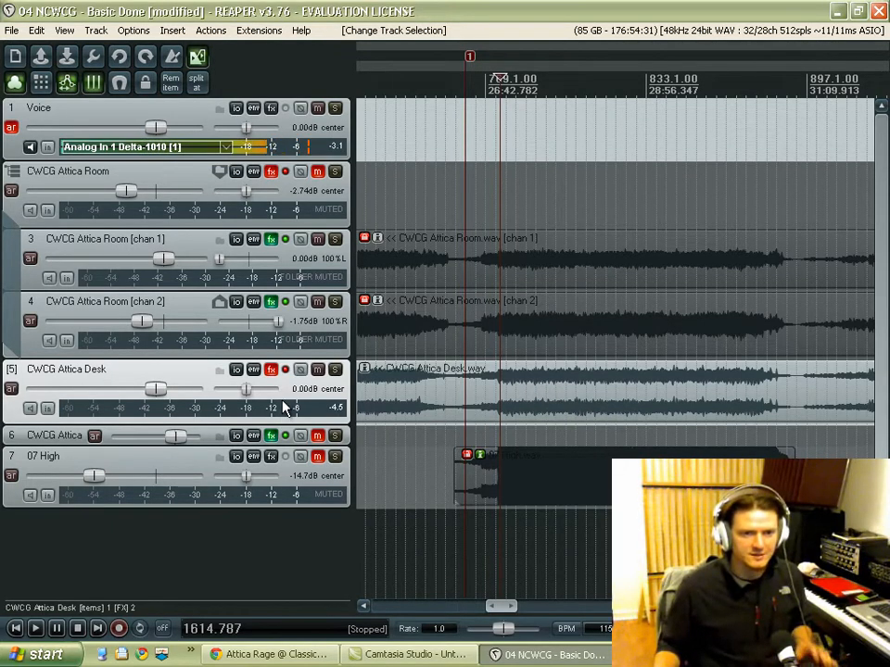
# - Enable the effects on the CWCG Attica Desk track and bypass ReaEQ in its chain, leaving MSED active
pyautogui.click(285, 370)
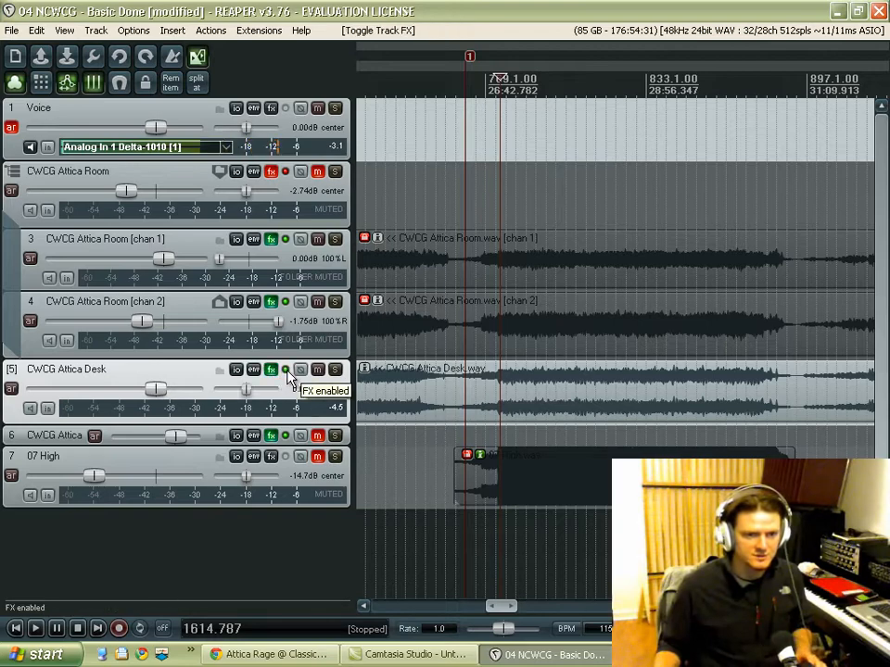
pyautogui.click(273, 372)
pyautogui.moveTo(389, 215); pyautogui.dragTo(518, 146)
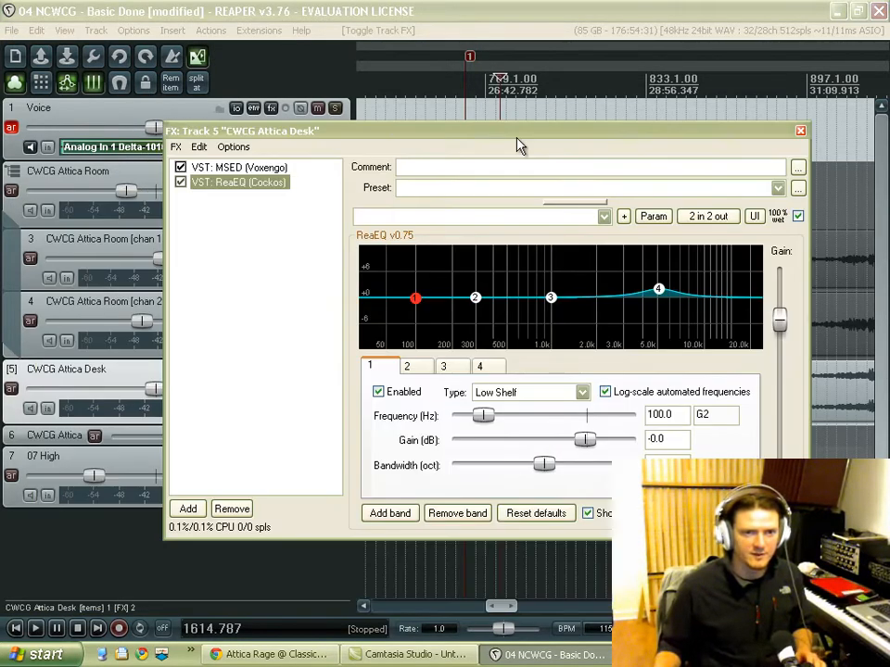
pyautogui.click(238, 169)
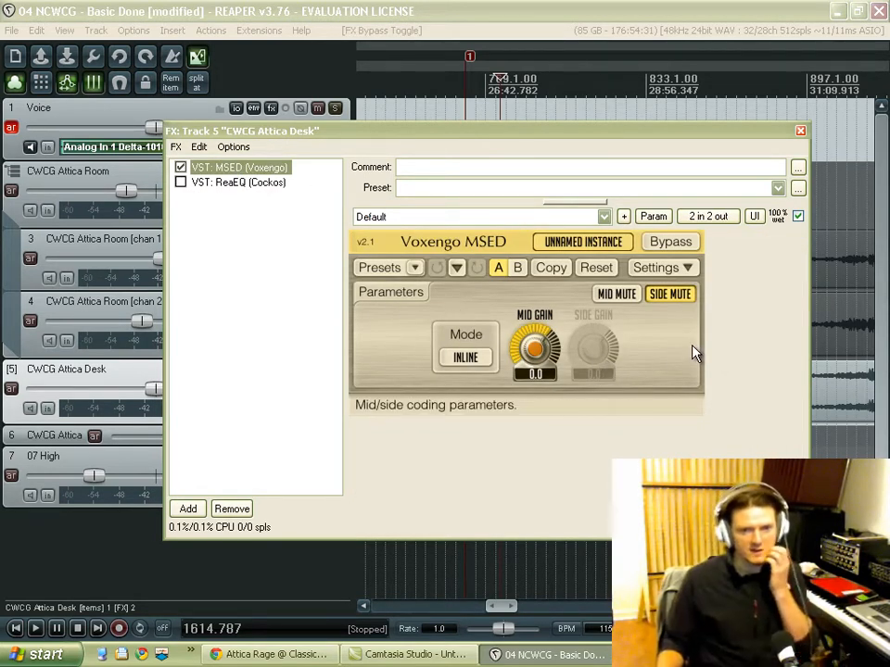
pyautogui.click(801, 132)
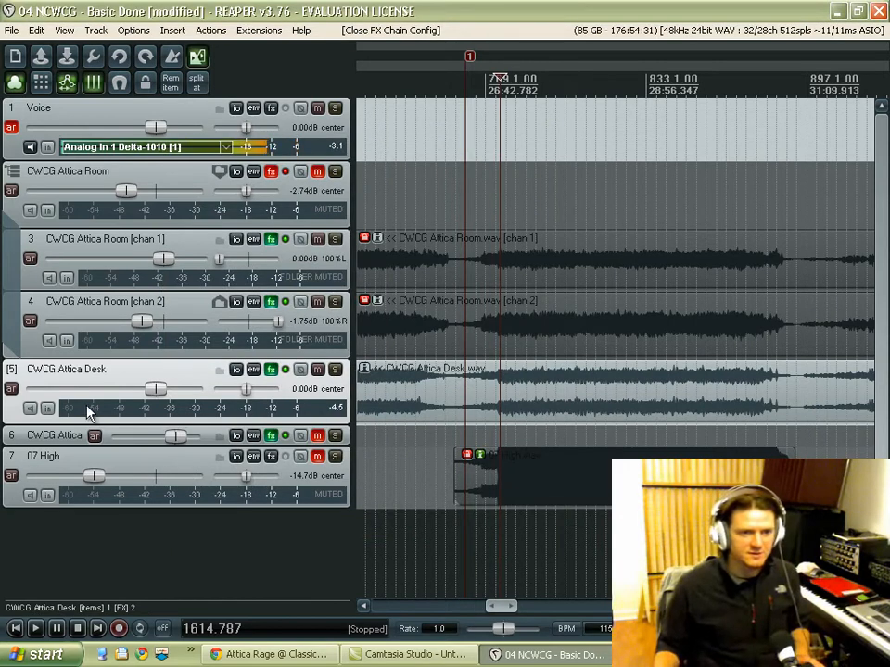
# - Reopen the CWCG Attica Desk track's effects chain and unmute the side channel in MSED
pyautogui.rightClick(15, 414)
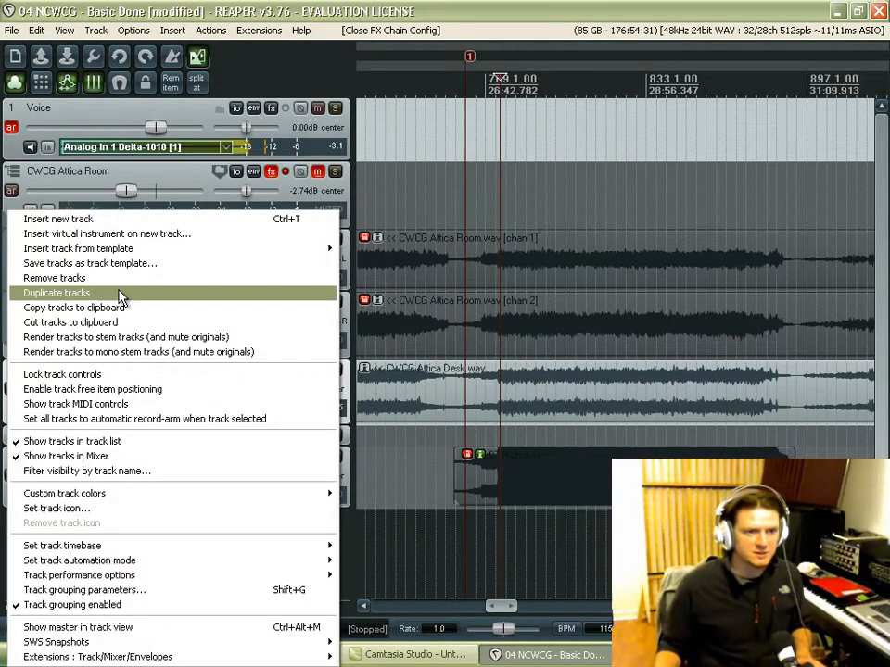
pyautogui.click(8, 313)
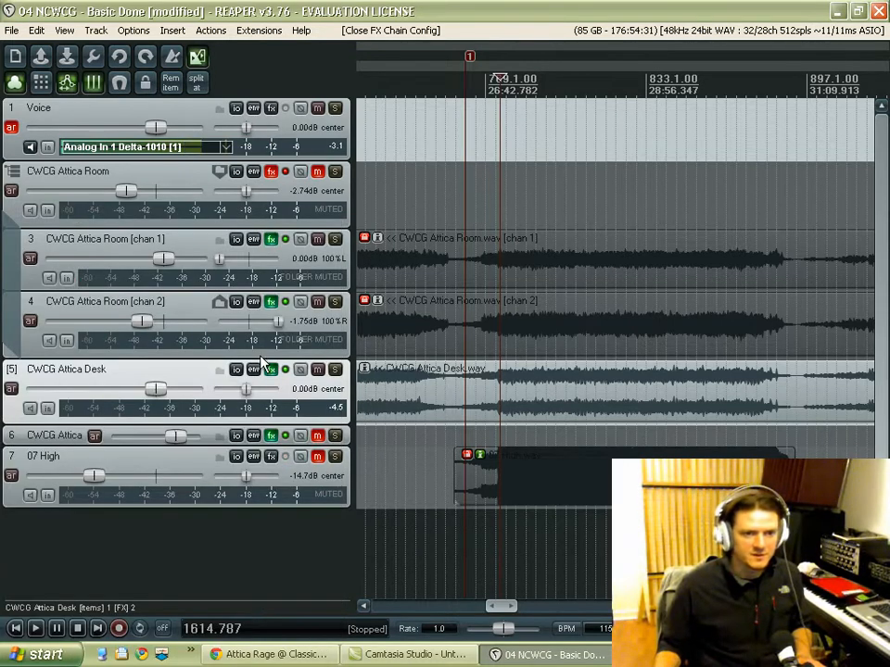
pyautogui.click(272, 371)
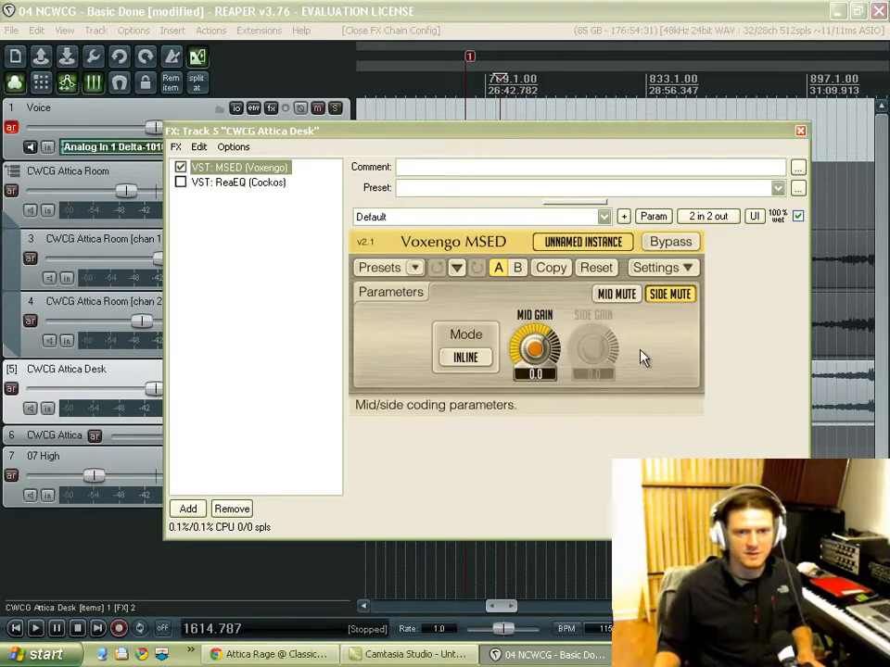
pyautogui.click(691, 294)
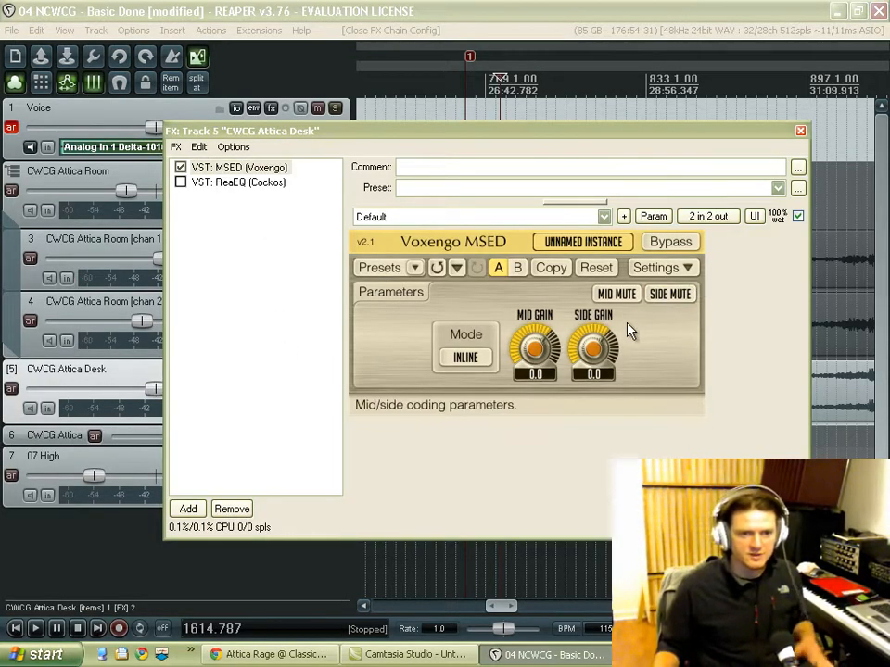
# - Play the Attica Desk track while alternating MSED's side mute and mid mute to compare the two channels, and stop playback
pyautogui.press('space')
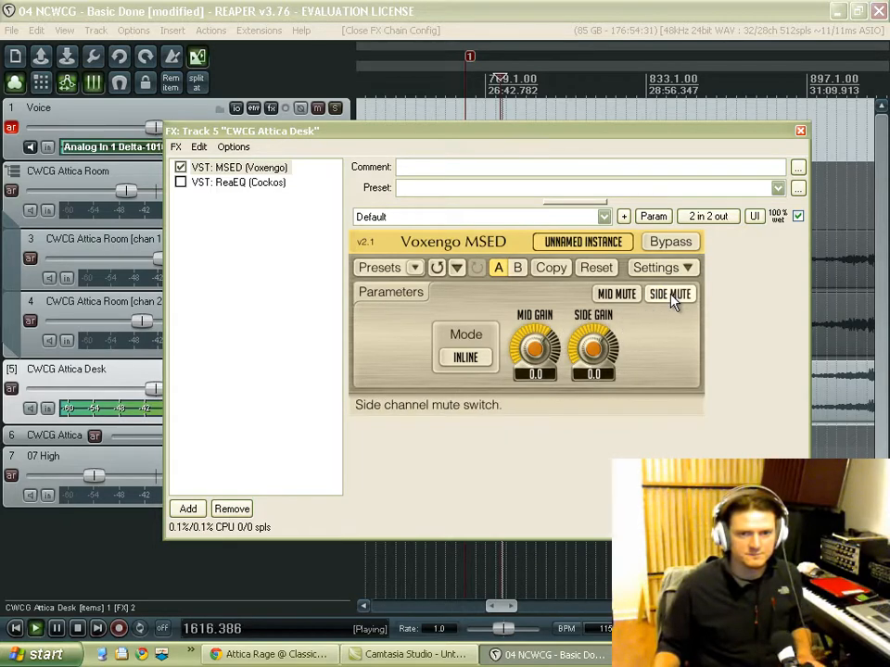
pyautogui.click(671, 295)
pyautogui.click(672, 296)
pyautogui.click(615, 296)
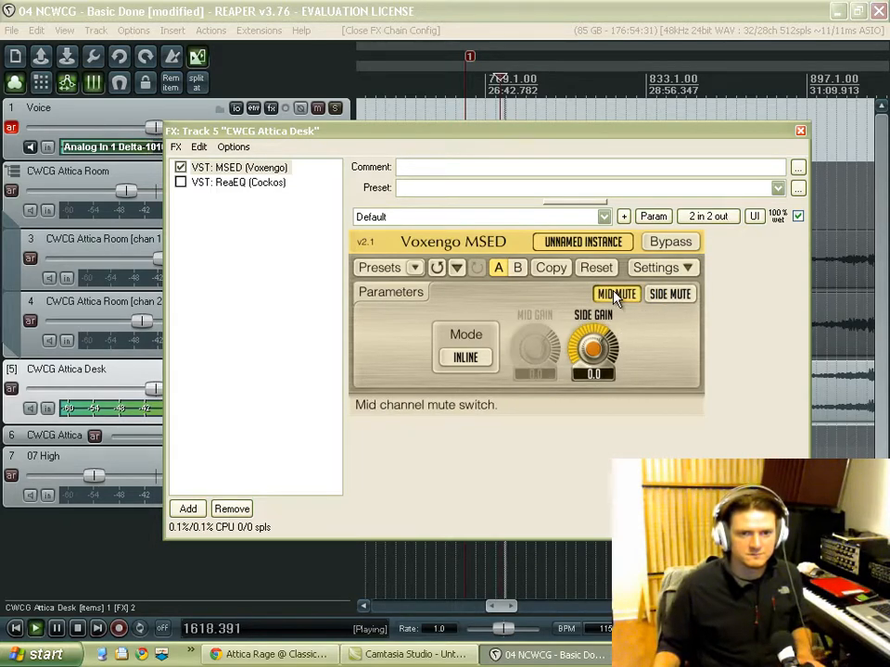
pyautogui.click(615, 295)
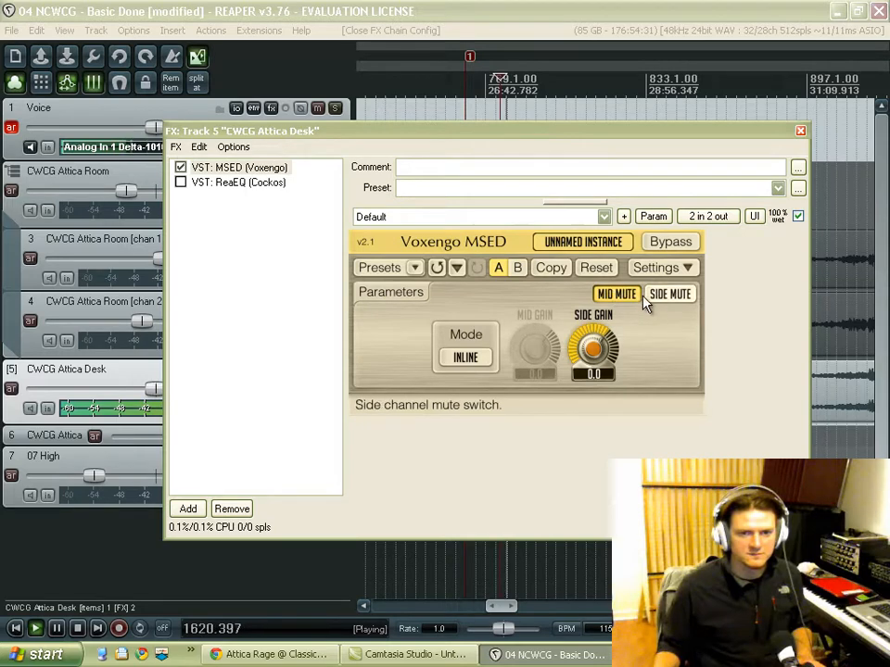
pyautogui.click(665, 296)
pyautogui.click(668, 297)
pyautogui.click(618, 296)
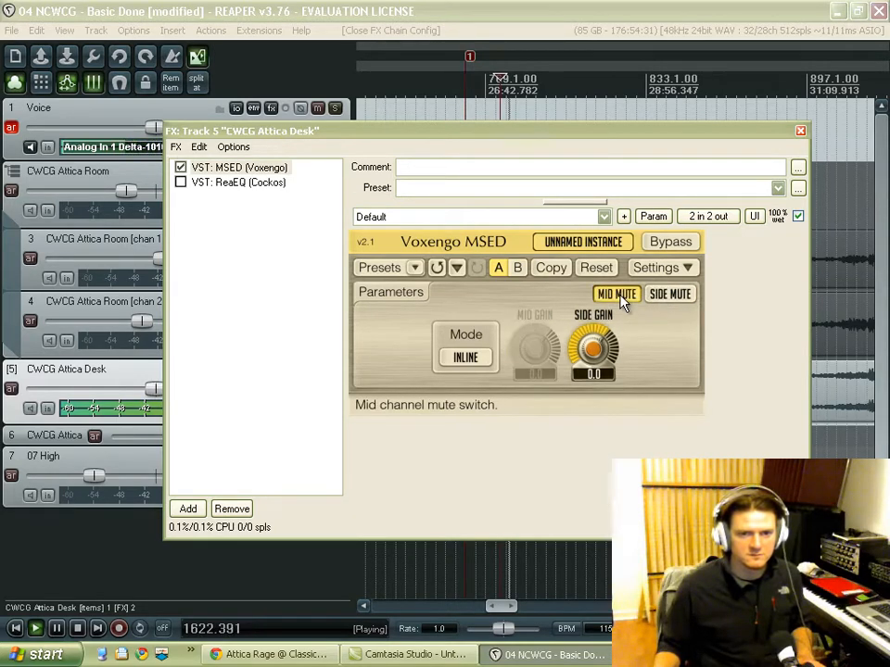
pyautogui.click(618, 297)
pyautogui.press('space')
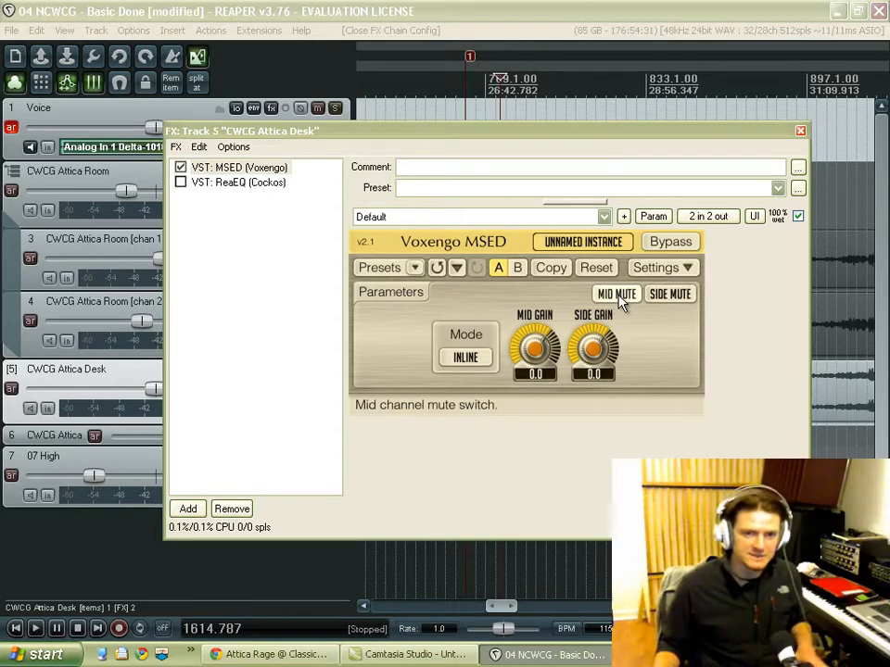
# - Audition the side channel alone in two short playbacks with the mid channel muted, restoring the mid channel after each
pyautogui.click(616, 295)
pyautogui.press('space')
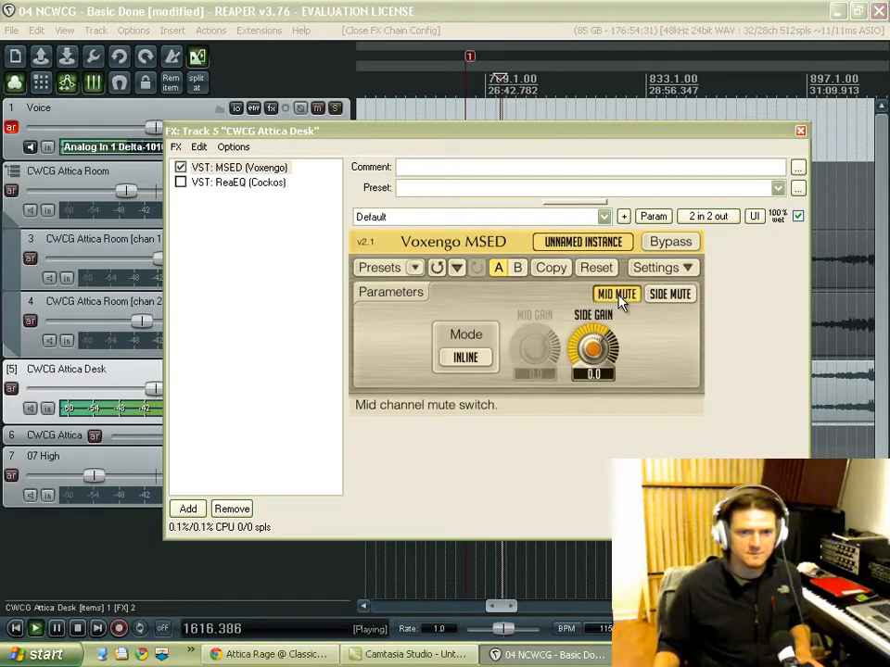
pyautogui.click(618, 296)
pyautogui.press('space')
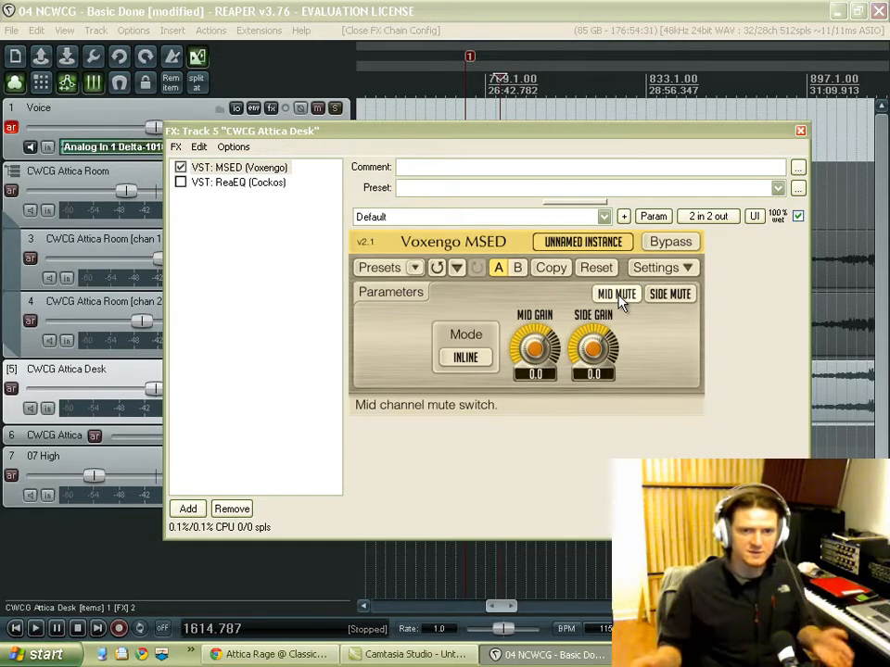
pyautogui.click(617, 294)
pyautogui.press('space')
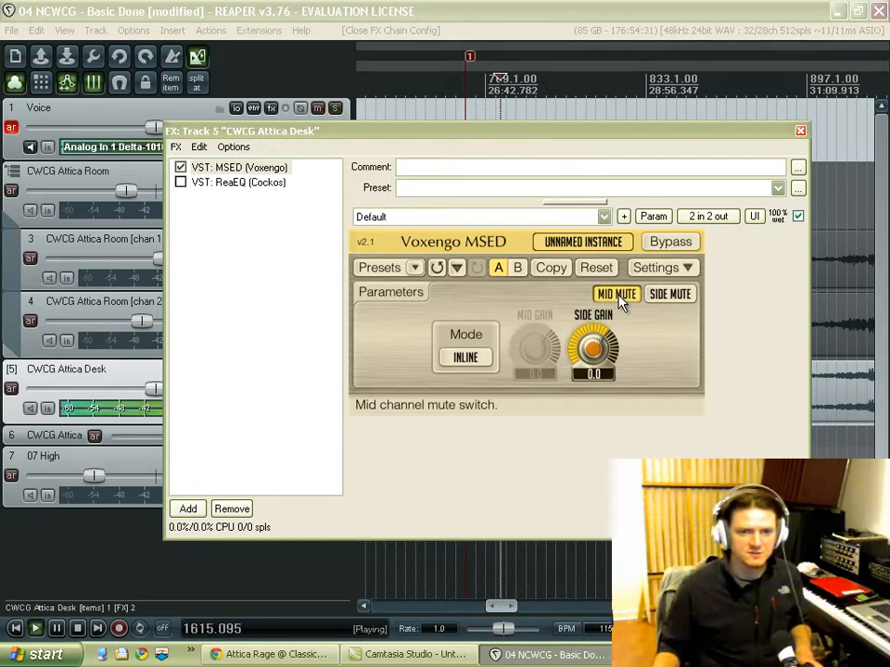
pyautogui.click(618, 296)
pyautogui.press('space')
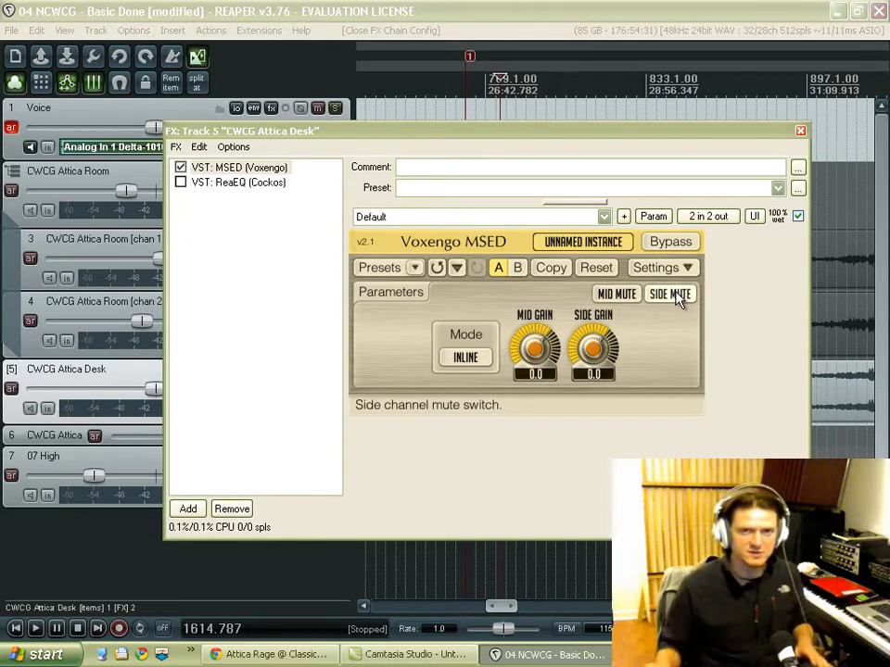
# - Play the Attica Desk track with the side channel briefly muted, stop playback and close the effects window
pyautogui.press('space')
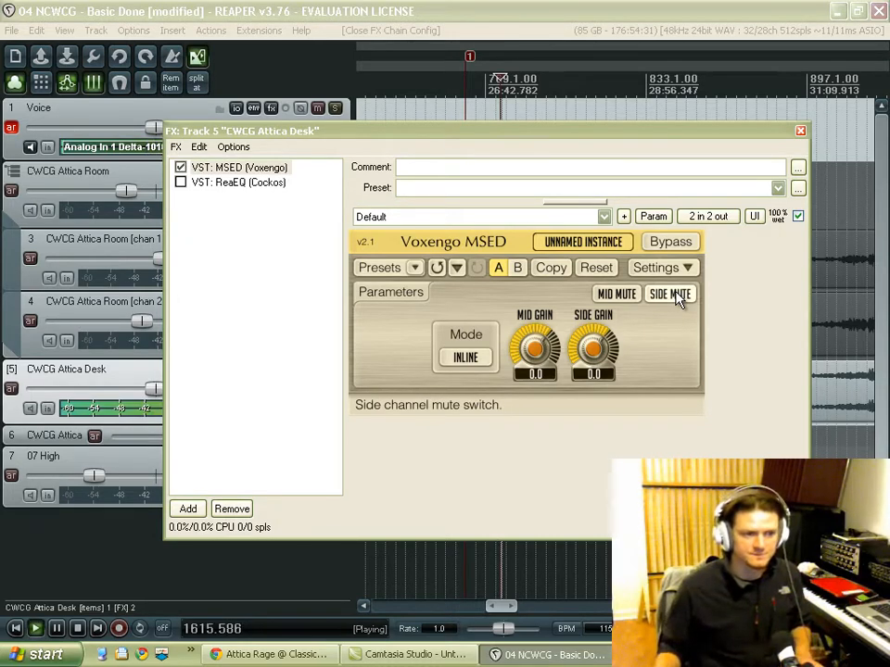
pyautogui.click(675, 294)
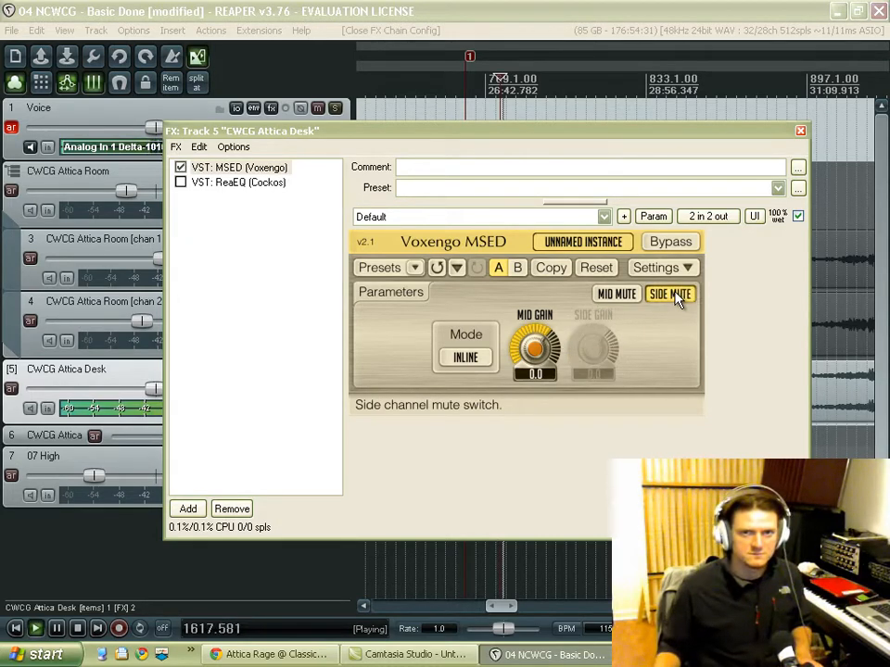
pyautogui.click(675, 295)
pyautogui.press('space')
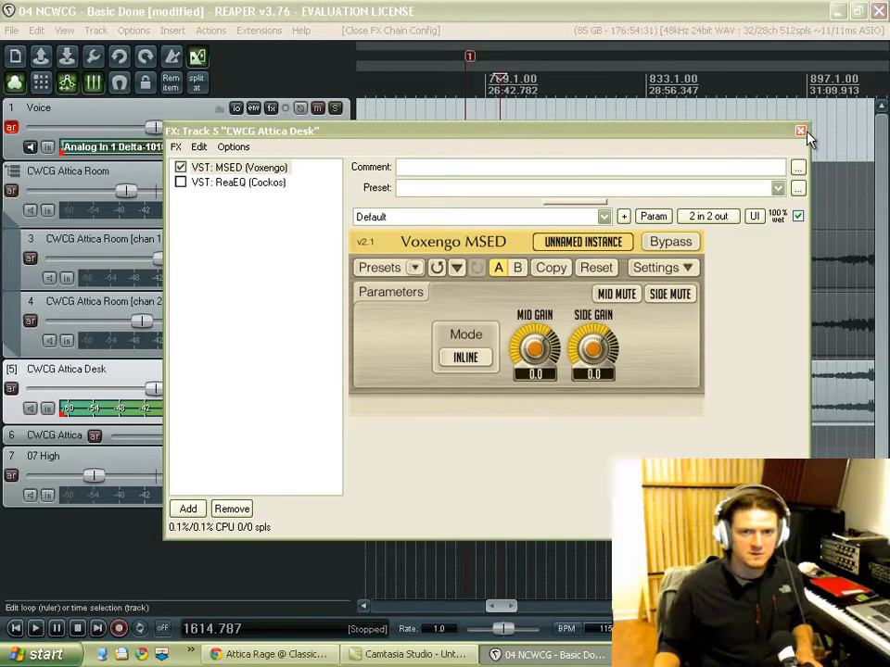
pyautogui.click(801, 131)
# - Duplicate the CWCG Attica Desk track
pyautogui.scroll(-8, 484, 341)
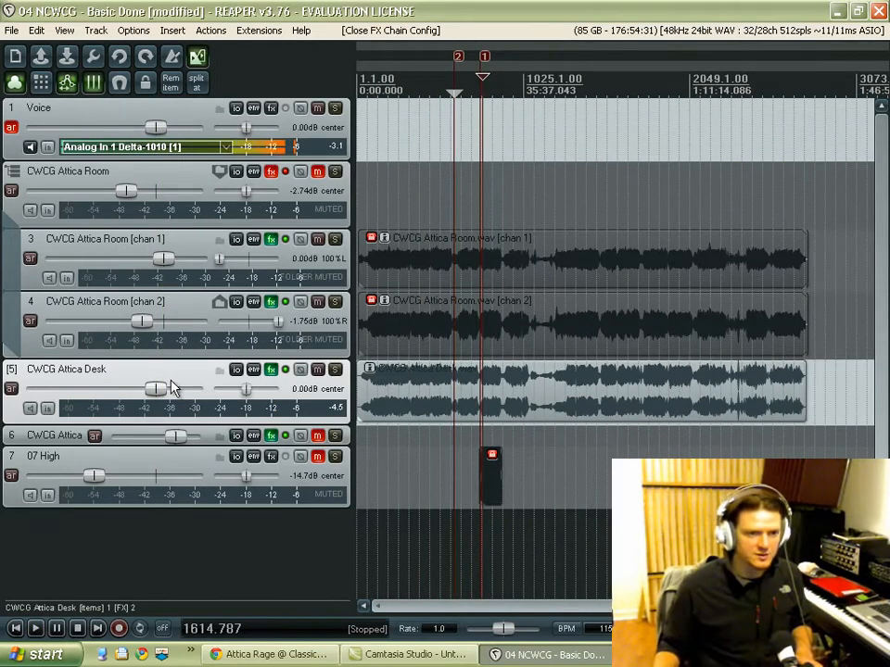
pyautogui.rightClick(25, 414)
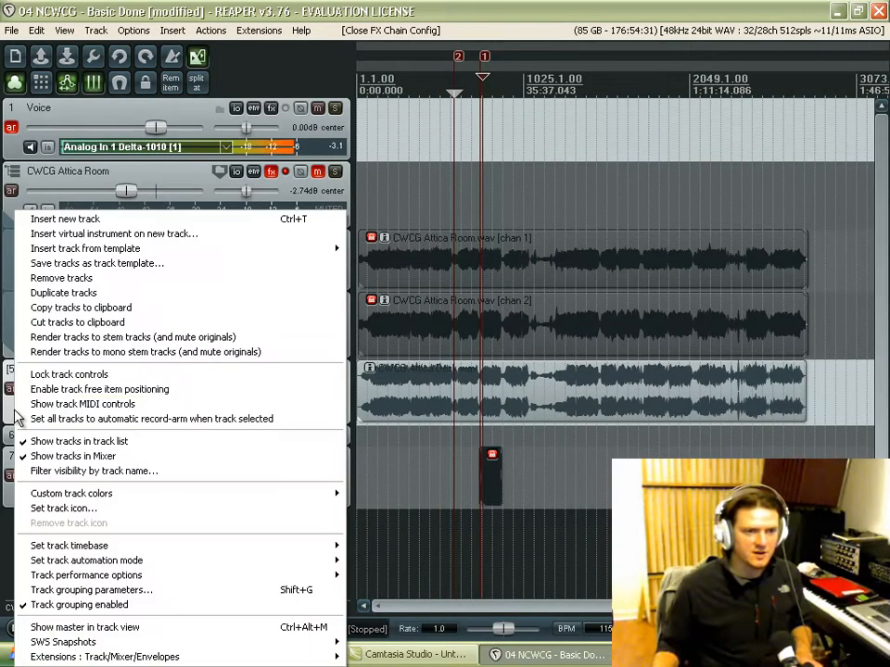
pyautogui.click(116, 291)
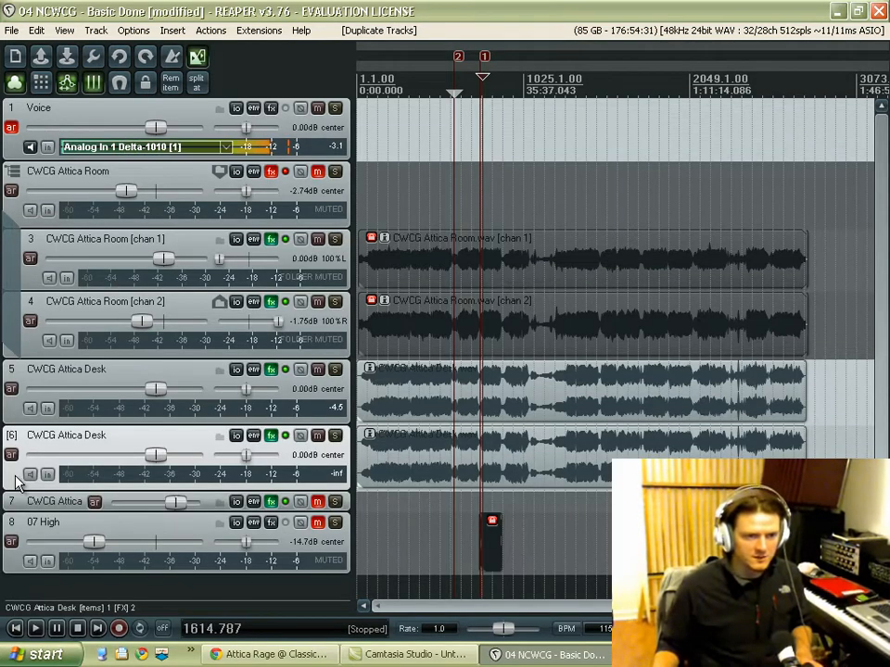
# - Show the mixer and delete the MSED and ReaEQ effects from the duplicated Attica Desk track 6
pyautogui.click(64, 29)
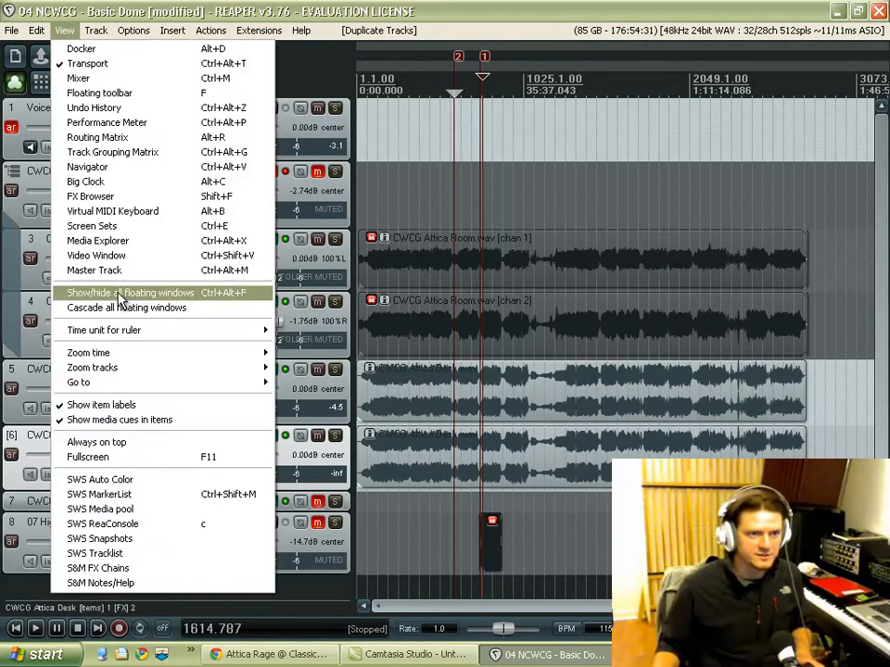
pyautogui.click(119, 82)
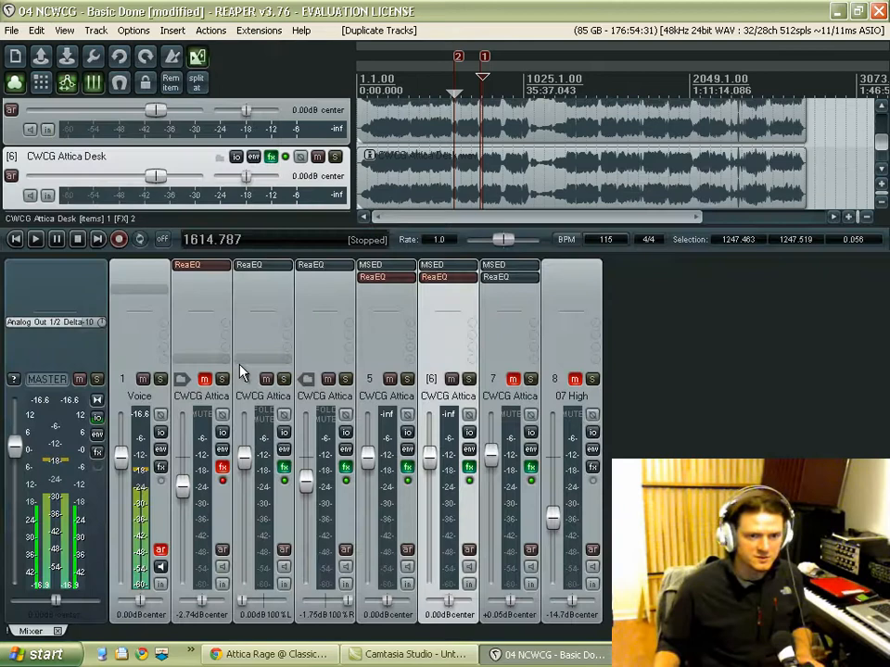
pyautogui.rightClick(446, 266)
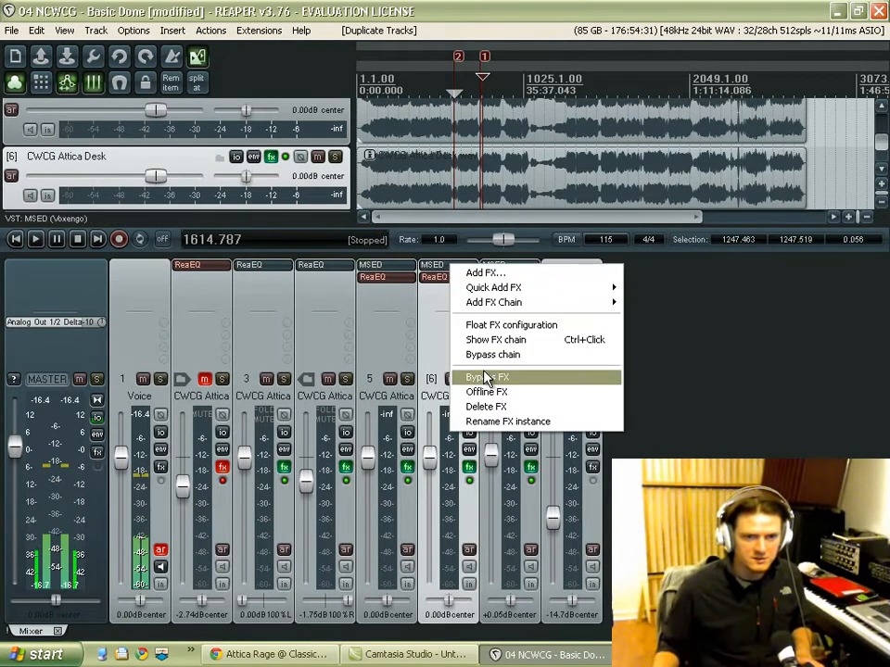
pyautogui.click(483, 405)
pyautogui.rightClick(445, 267)
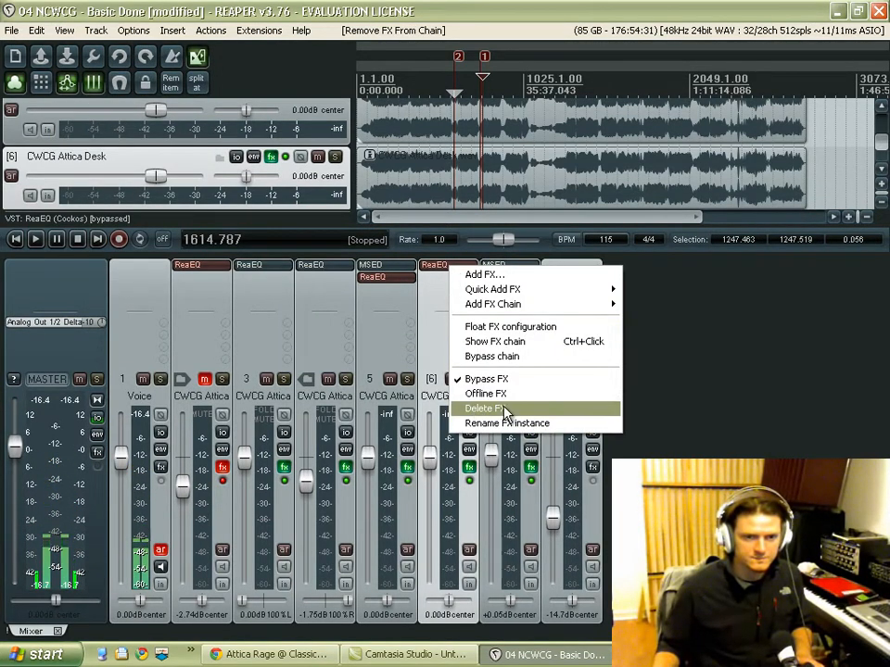
pyautogui.click(499, 406)
# - Copy the MSED and ReaEQ effects from track 7 onto the duplicated Attica Desk track 6, and hide the docked mixer
pyautogui.moveTo(513, 268); pyautogui.dragTo(454, 278)
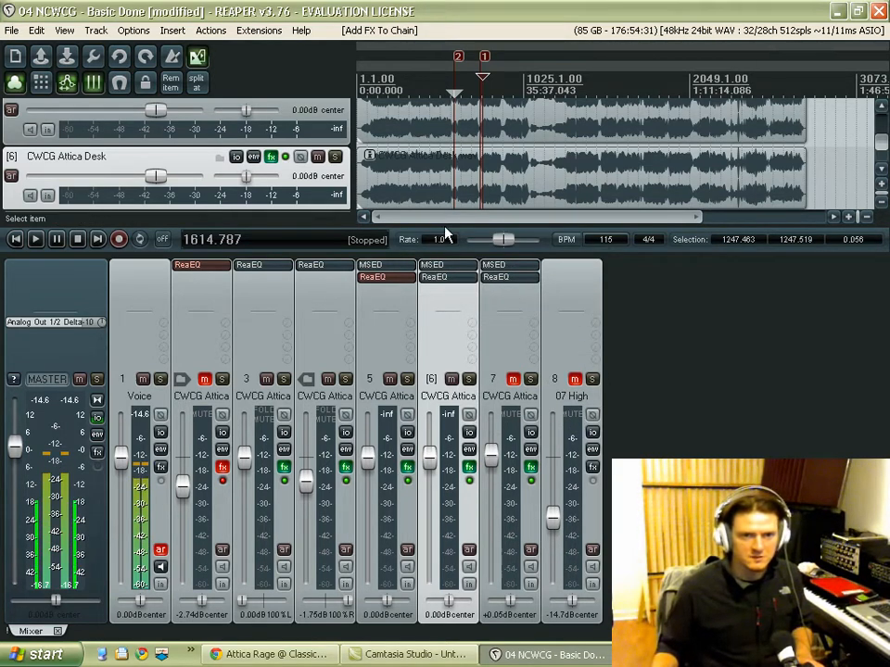
pyautogui.click(64, 29)
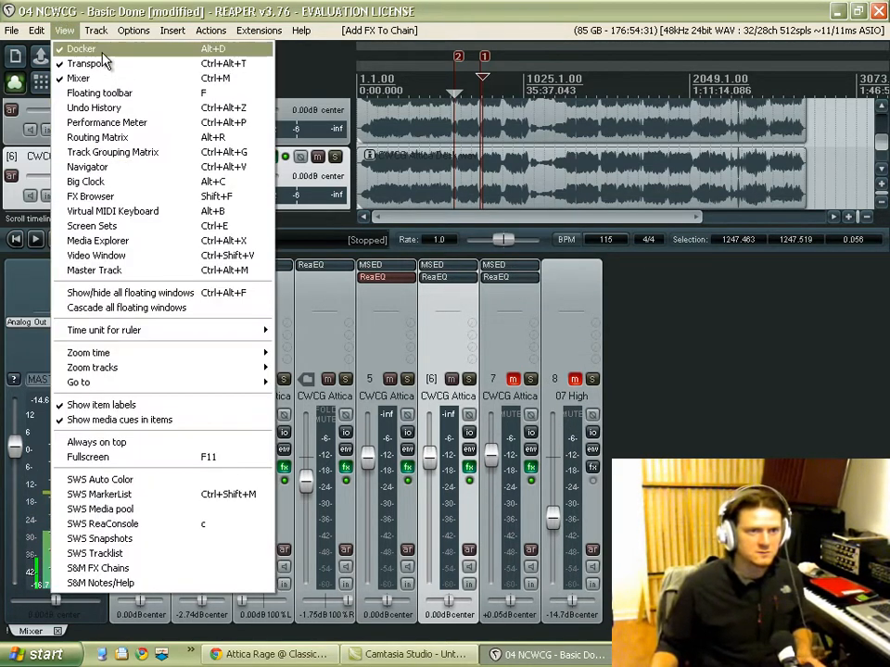
pyautogui.click(84, 49)
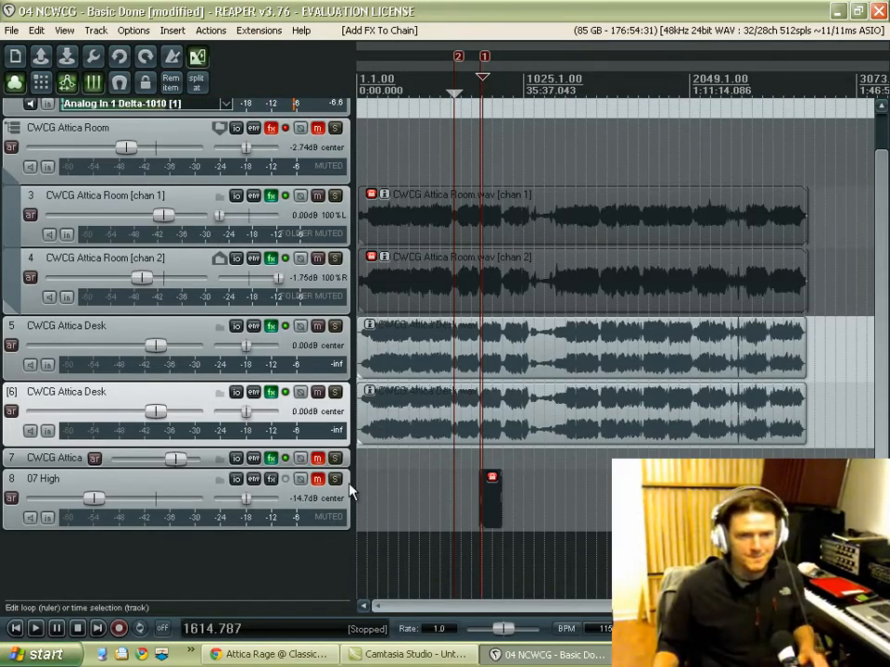
# - Mute the side channel in MSED on Attica Desk track 5 and close its effects window
pyautogui.click(23, 374)
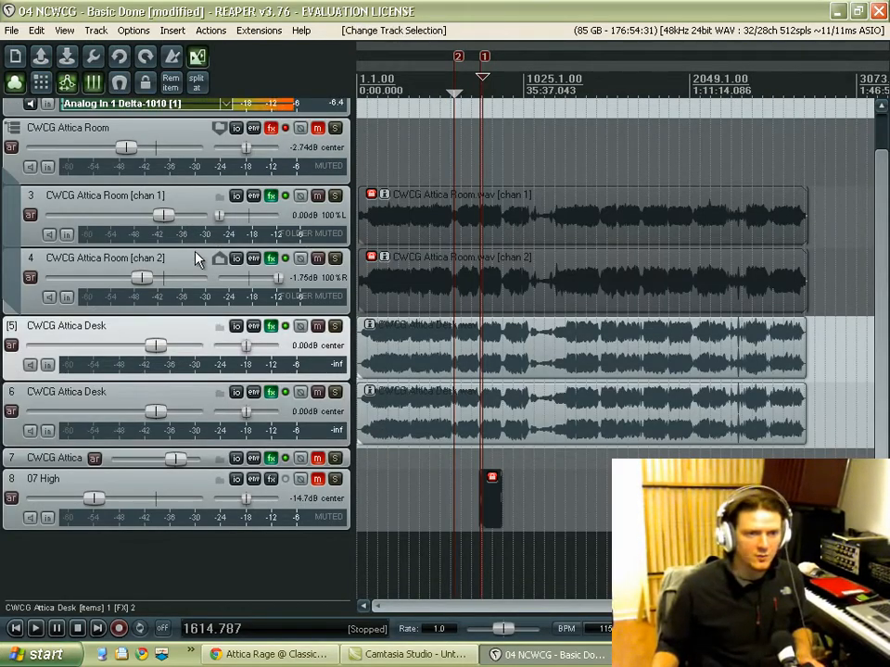
pyautogui.click(272, 327)
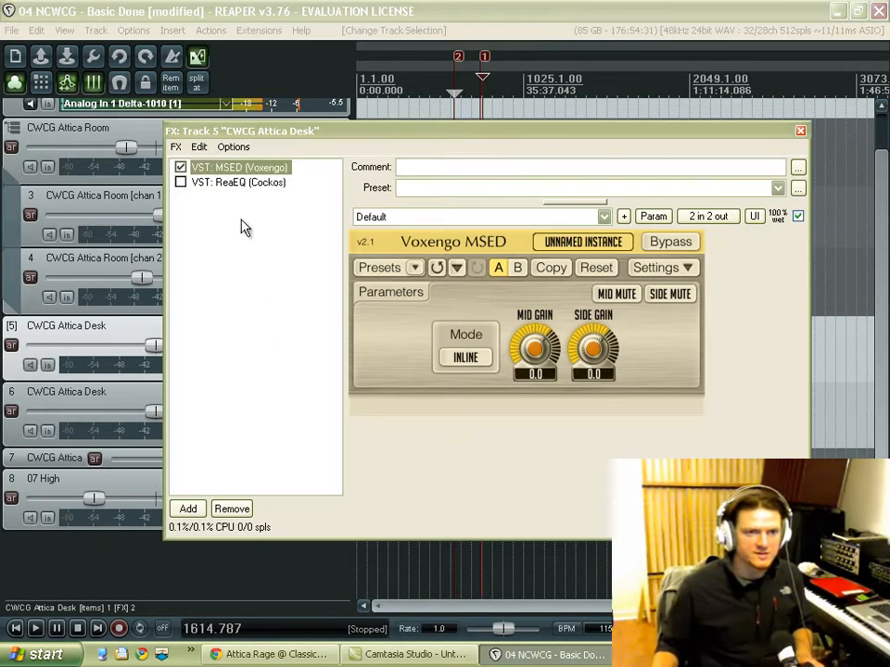
pyautogui.click(670, 297)
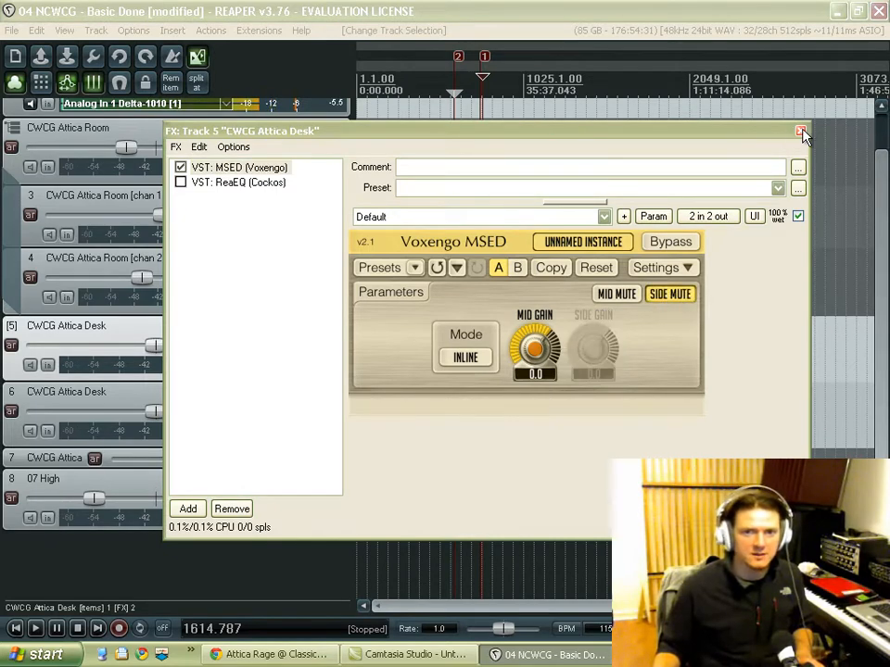
pyautogui.click(800, 131)
# - Mute the mid channel in MSED on Attica Desk track 6 and close its effects window
pyautogui.click(24, 435)
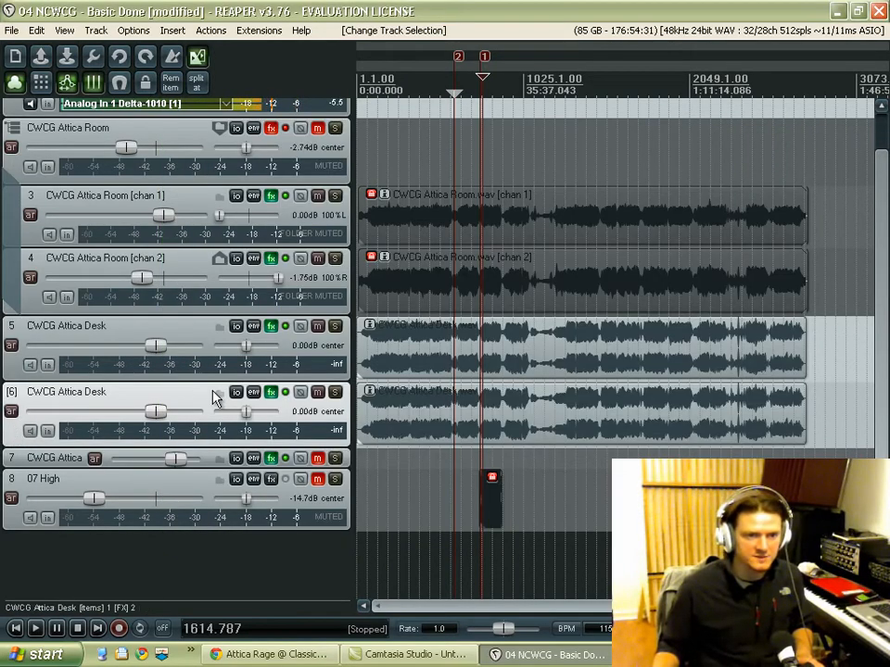
pyautogui.click(270, 392)
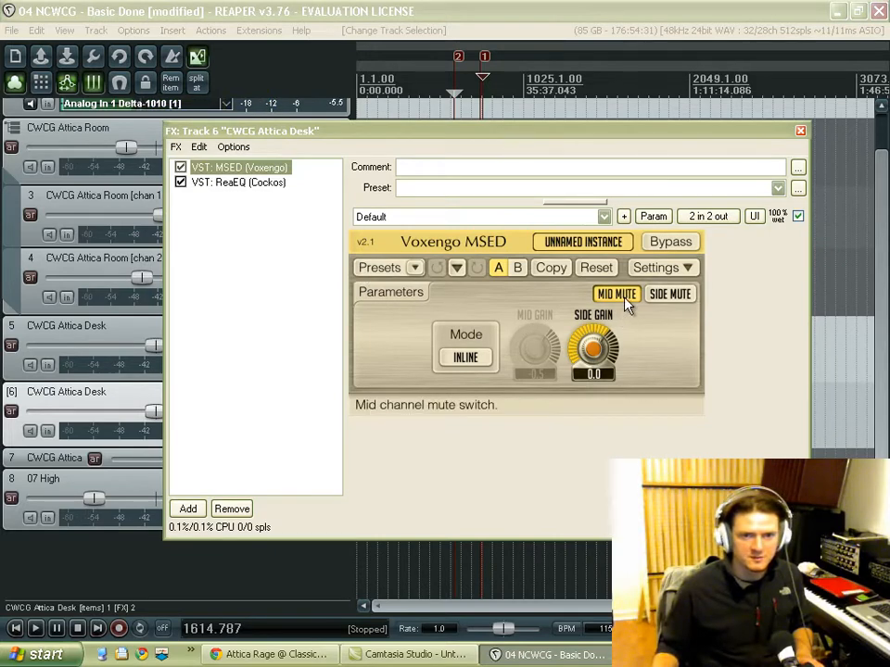
pyautogui.click(800, 131)
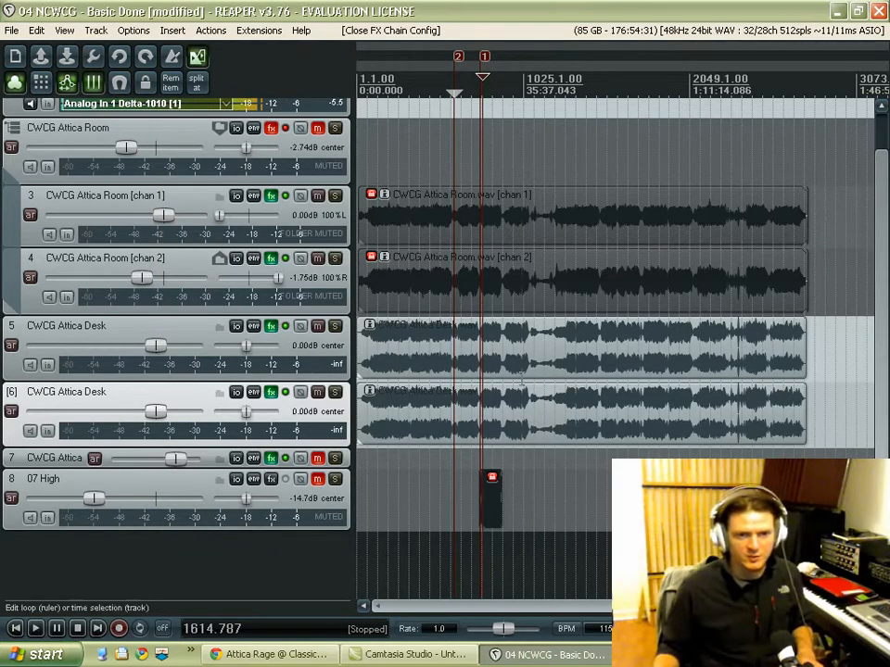
# - Play back the desk recording, soloing track 5 and track 6 in turn to compare mid and side, and clear the solo
pyautogui.scroll(1, 442, 371)
pyautogui.scroll(5, 532, 388)
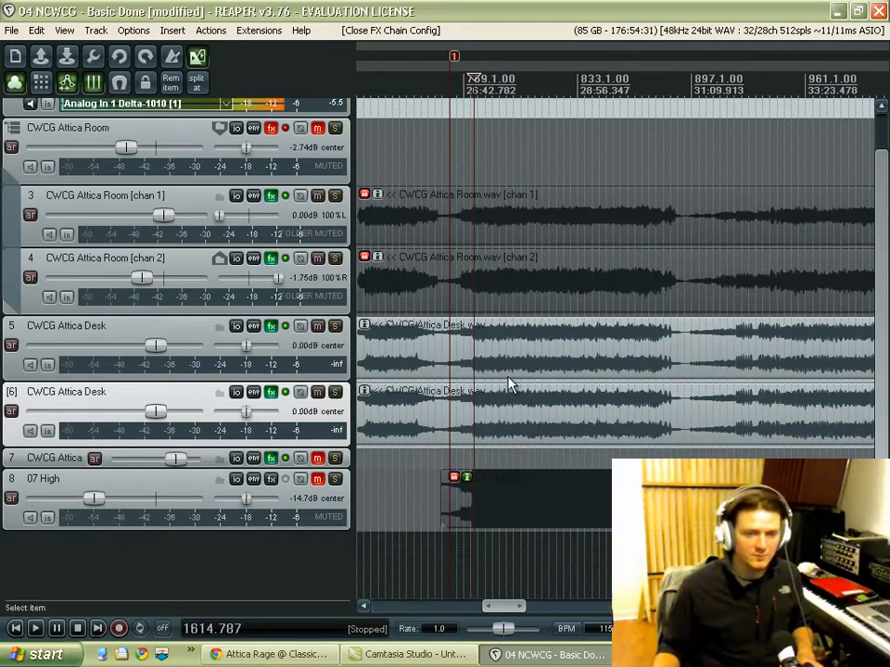
pyautogui.press('space')
pyautogui.click(335, 326)
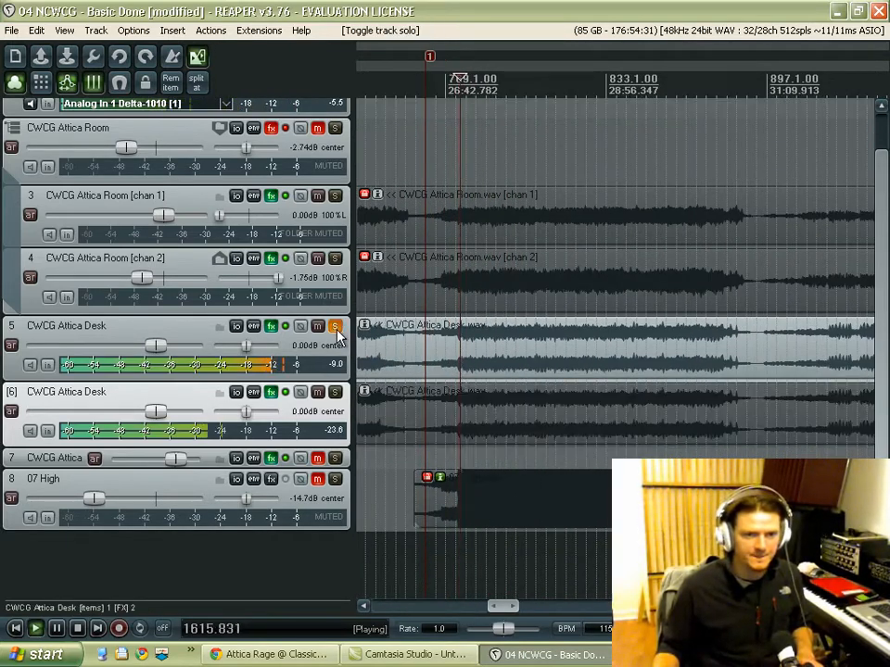
pyautogui.click(334, 392)
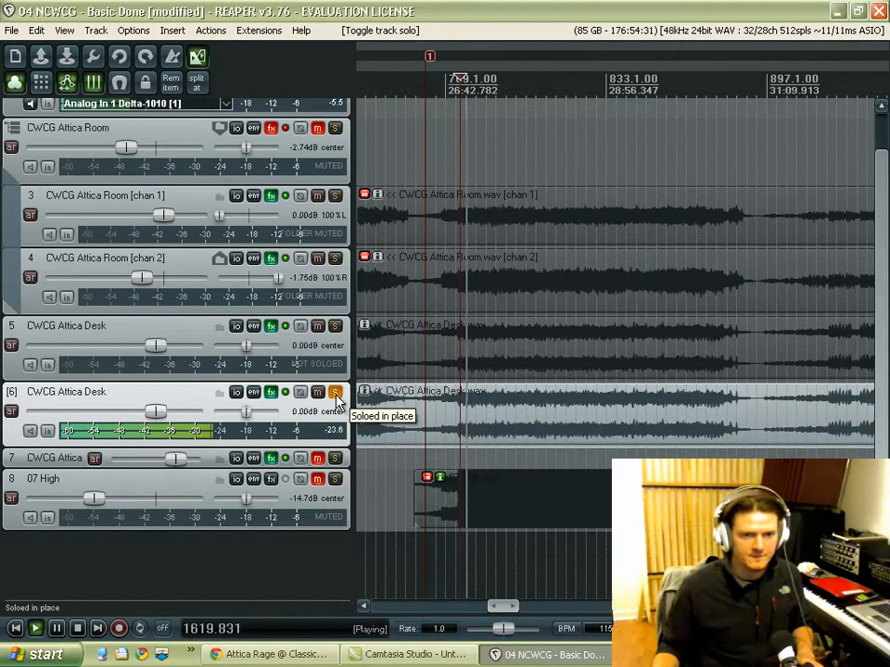
pyautogui.click(336, 396)
pyautogui.press('space')
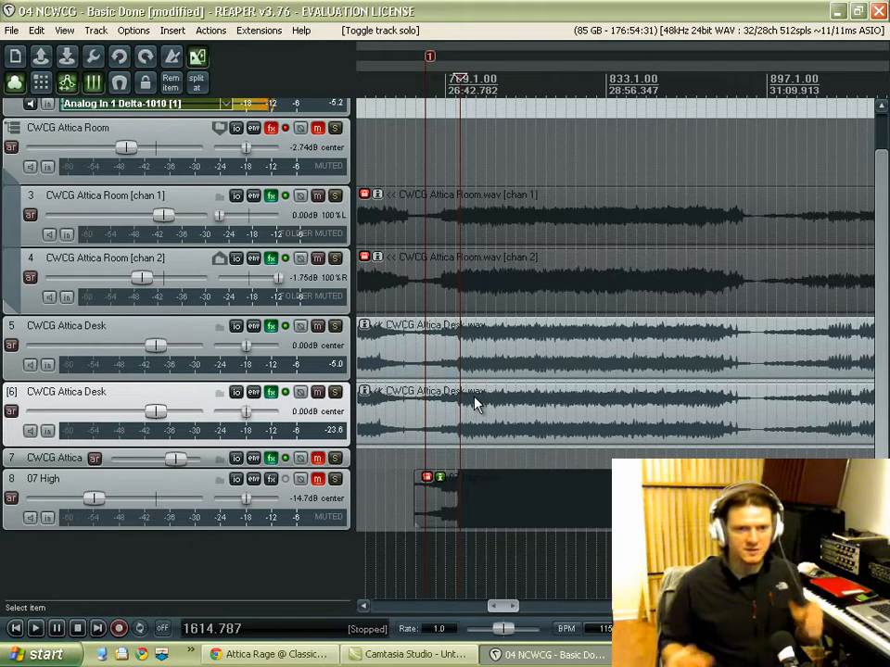
# - Mute Attica Desk track 6, start playback, and enable ReaEQ in track 5's effects chain
pyautogui.click(9, 371)
pyautogui.click(271, 328)
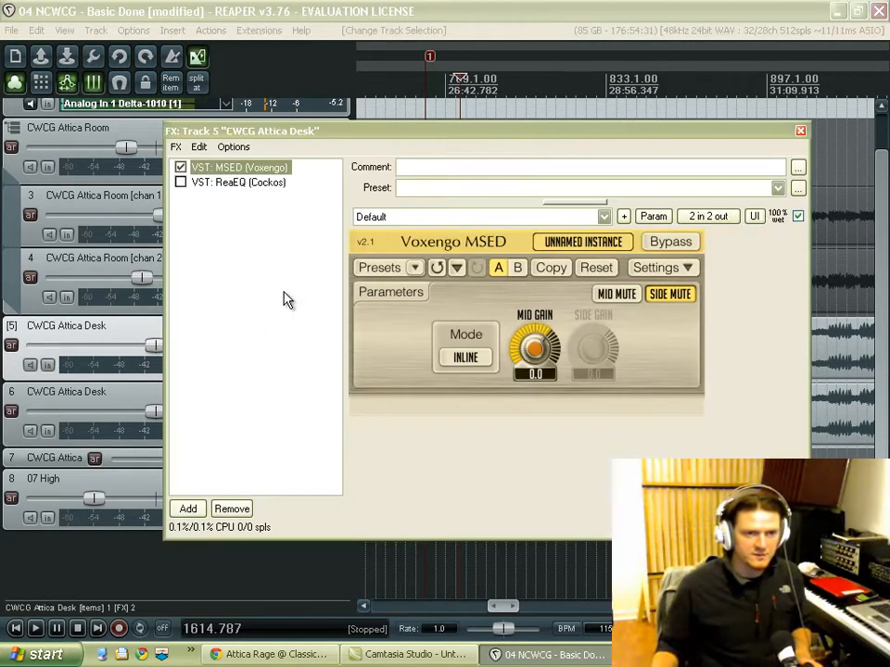
pyautogui.click(239, 183)
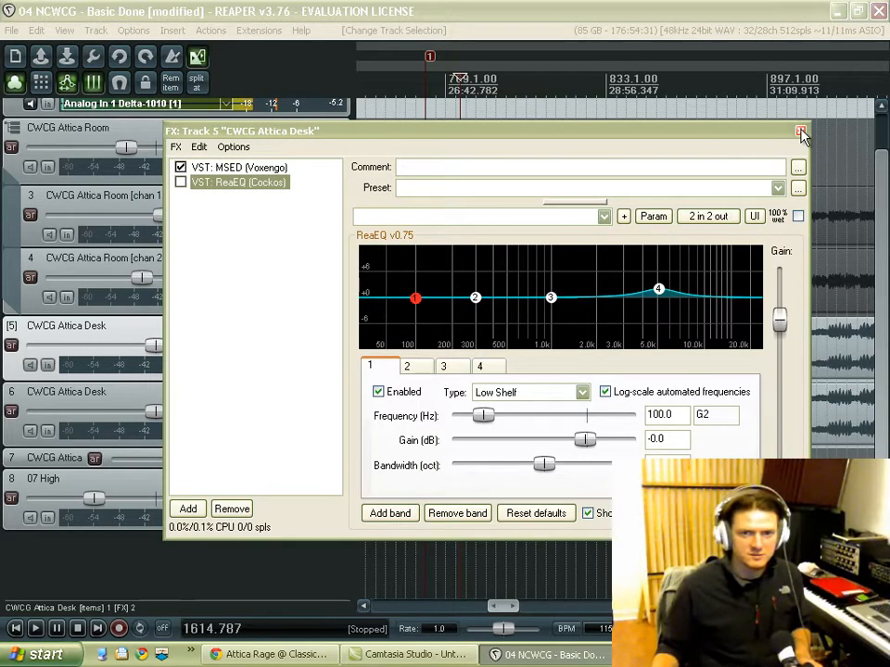
pyautogui.click(800, 131)
pyautogui.click(318, 392)
pyautogui.press('space')
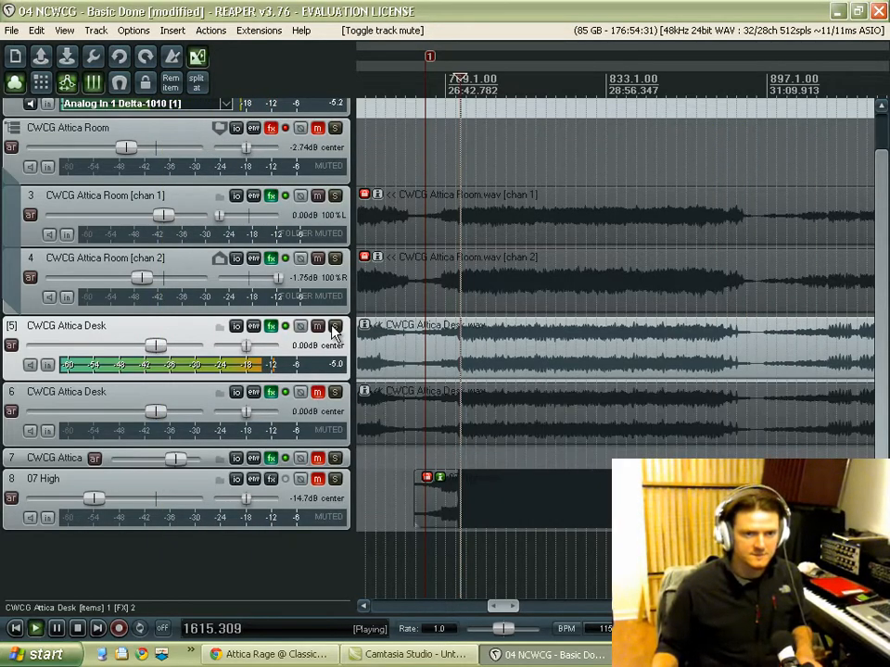
pyautogui.click(272, 326)
pyautogui.click(181, 183)
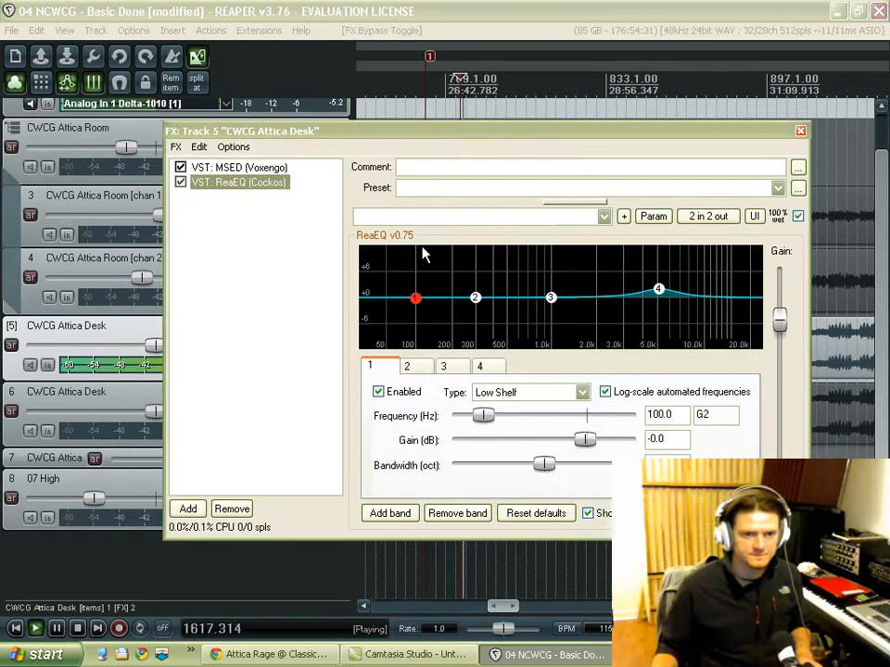
# - Restart playback from around 1637 on the timeline and reposition track 5's effects window so its ReaEQ controls are reachable
pyautogui.press('space')
pyautogui.moveTo(507, 139); pyautogui.dragTo(118, 132)
pyautogui.click(494, 169)
pyautogui.press('space')
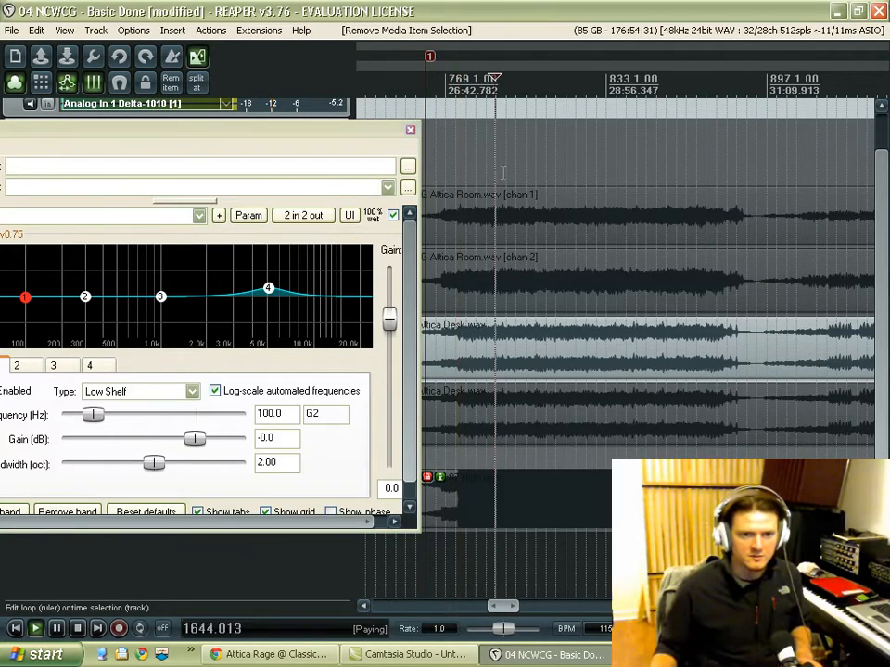
pyautogui.moveTo(318, 132); pyautogui.dragTo(616, 190)
pyautogui.press('space')
pyautogui.click(489, 84)
pyautogui.press('space')
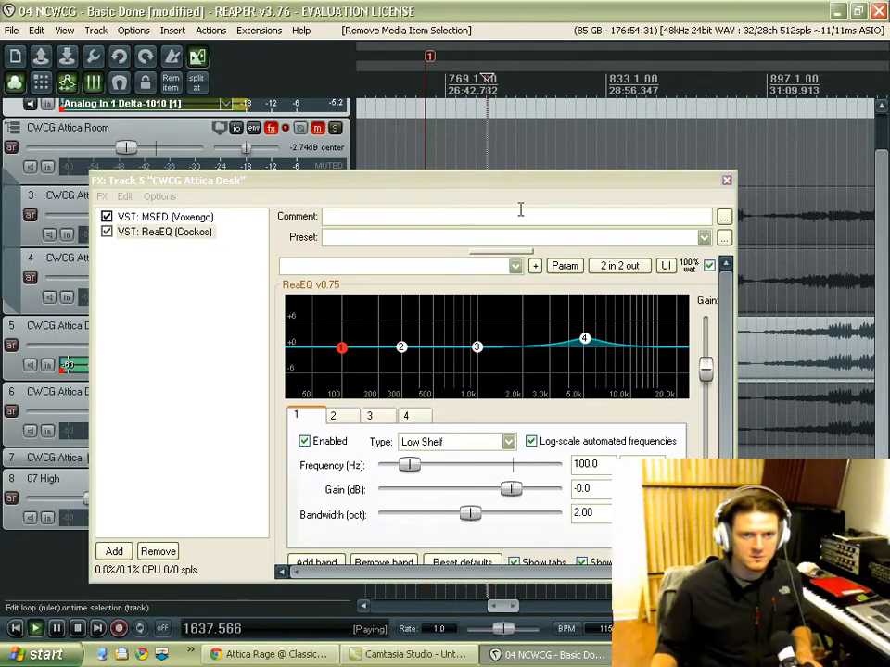
pyautogui.moveTo(519, 191); pyautogui.dragTo(509, 120)
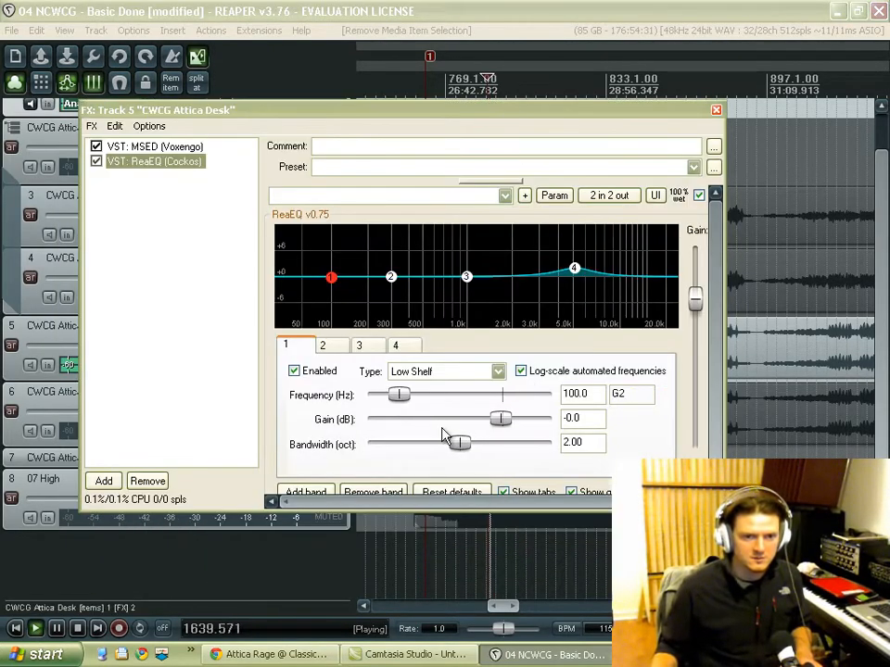
# - Disable ReaEQ's low-shelf band 1 on track 5 and set band 4 to about 4852.7 Hz with 2.5 dB gain
pyautogui.moveTo(501, 418); pyautogui.dragTo(508, 419)
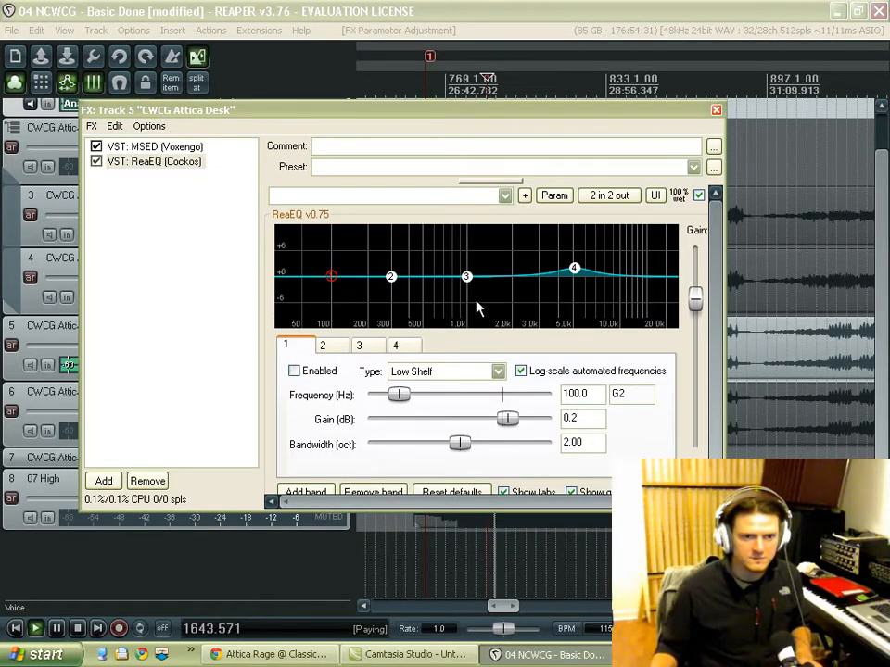
pyautogui.click(396, 346)
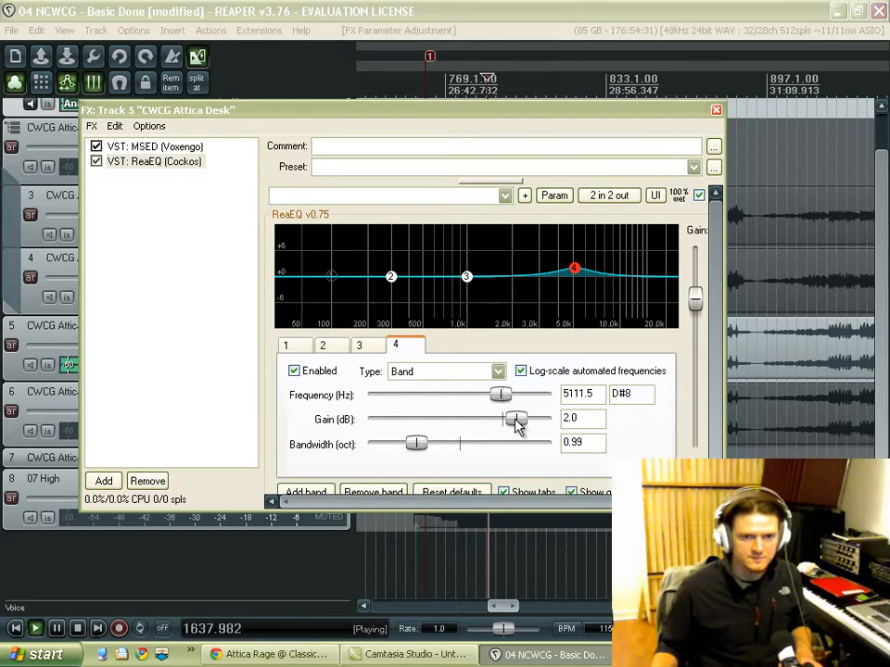
pyautogui.moveTo(516, 425); pyautogui.dragTo(522, 425)
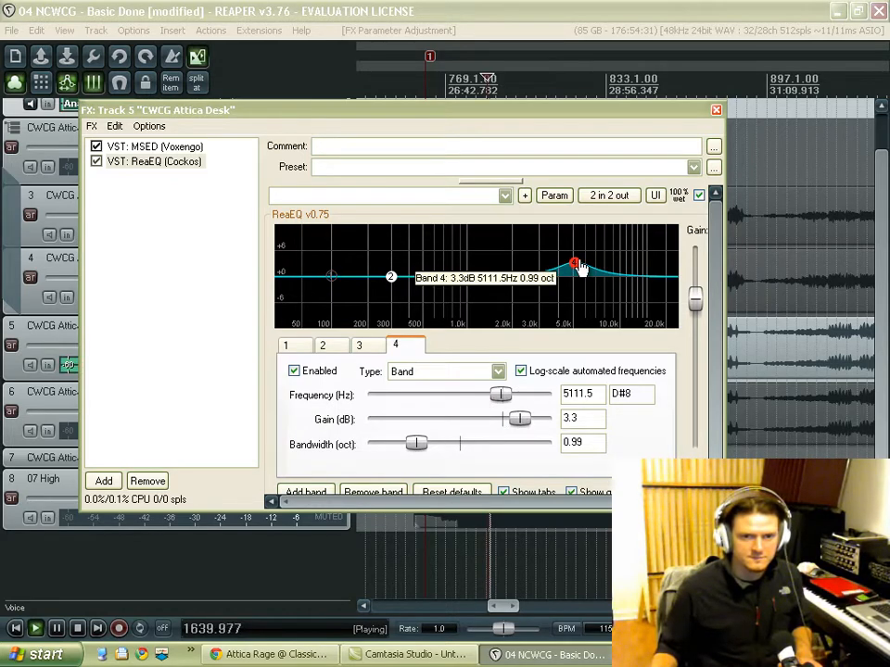
pyautogui.moveTo(575, 264)
pyautogui.mouseDown()
pyautogui.moveTo(586, 259)
pyautogui.moveTo(546, 265)
pyautogui.moveTo(577, 270)
pyautogui.mouseUp()
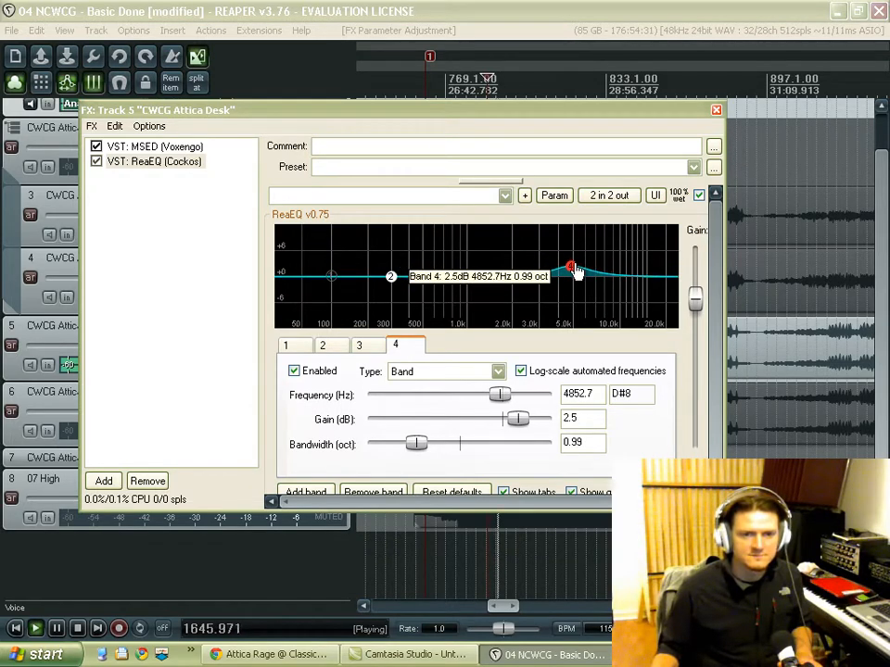
# - Replay the passage and toggle ReaEQ's bypass on track 5 to compare the equalized and original mid sound
pyautogui.press('space')
pyautogui.press('space')
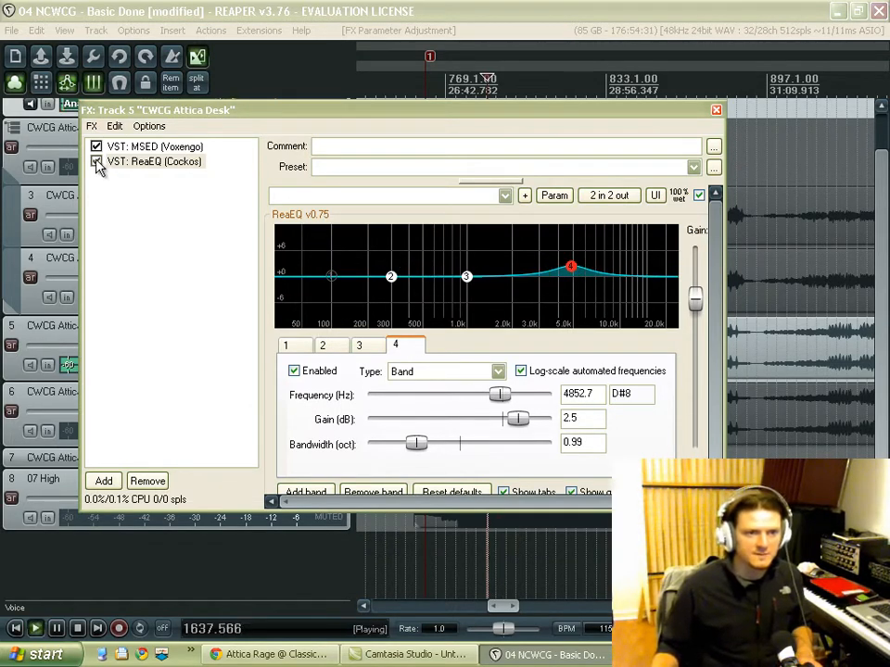
pyautogui.click(97, 162)
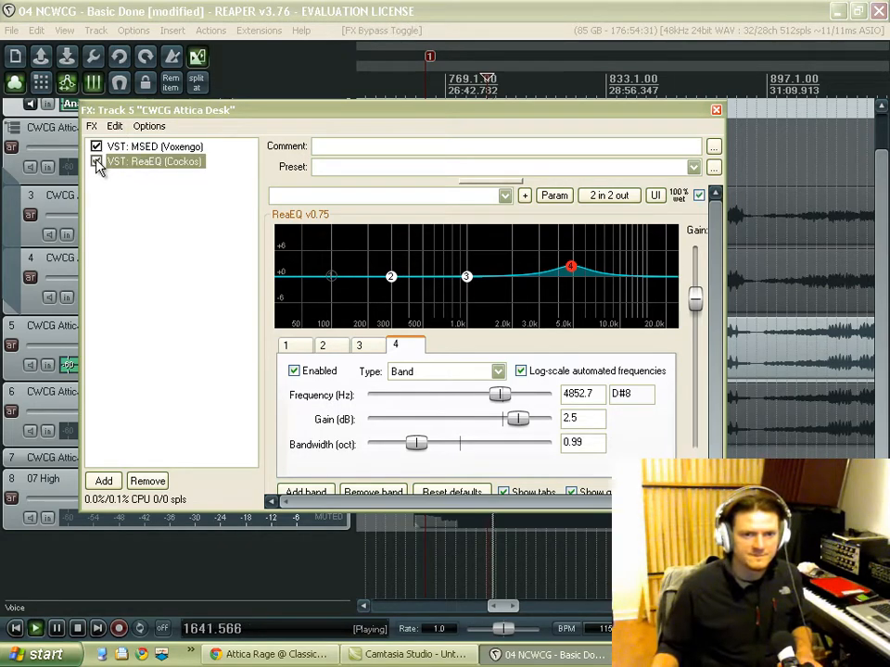
pyautogui.click(97, 162)
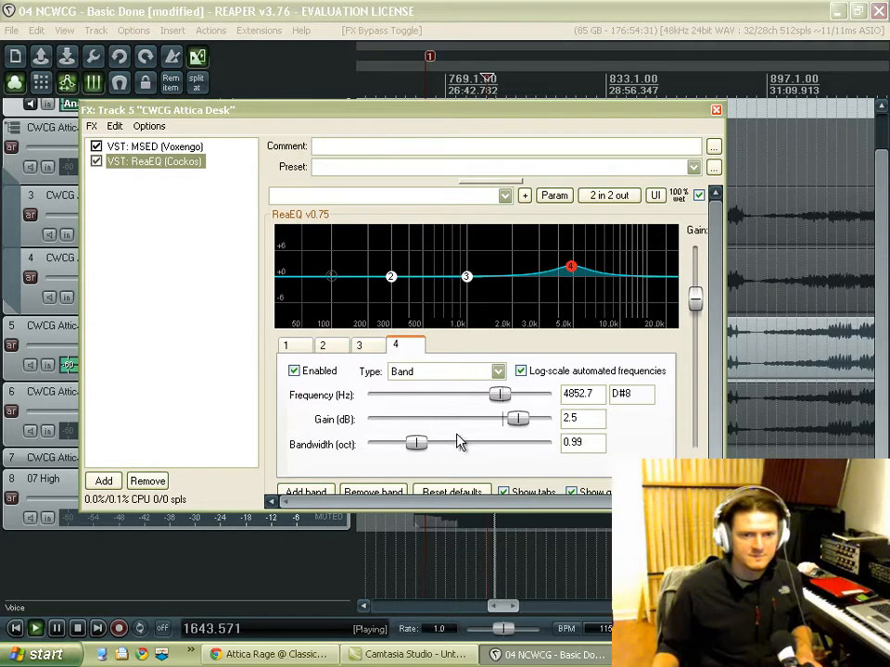
# - Set band 4's bandwidth to 1.30 octaves, toggle ReaEQ's bypass to compare during playback, and close track 5's effects window
pyautogui.press('space')
pyautogui.press('space')
pyautogui.click(417, 444)
pyautogui.moveTo(418, 444); pyautogui.dragTo(429, 445)
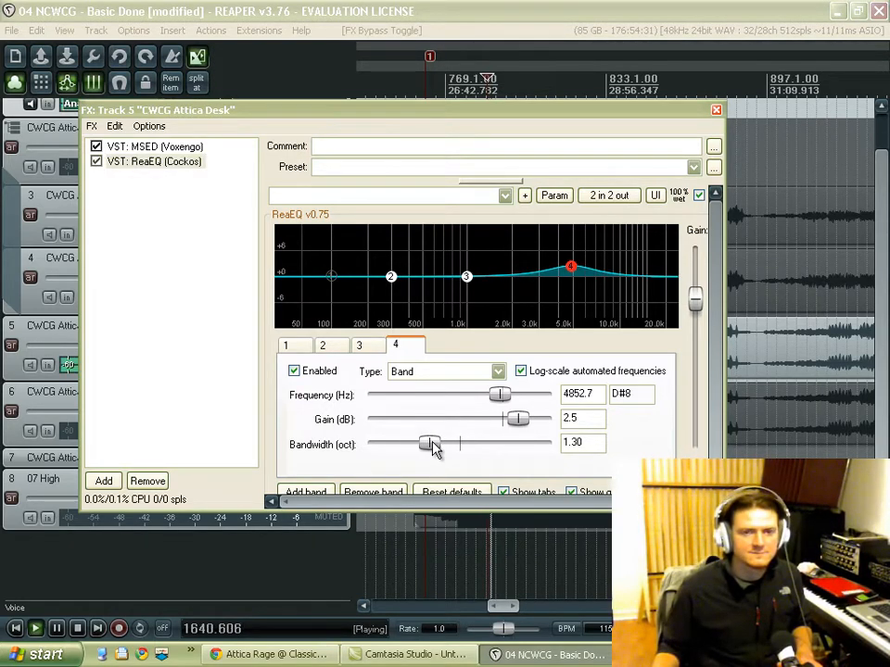
pyautogui.click(96, 163)
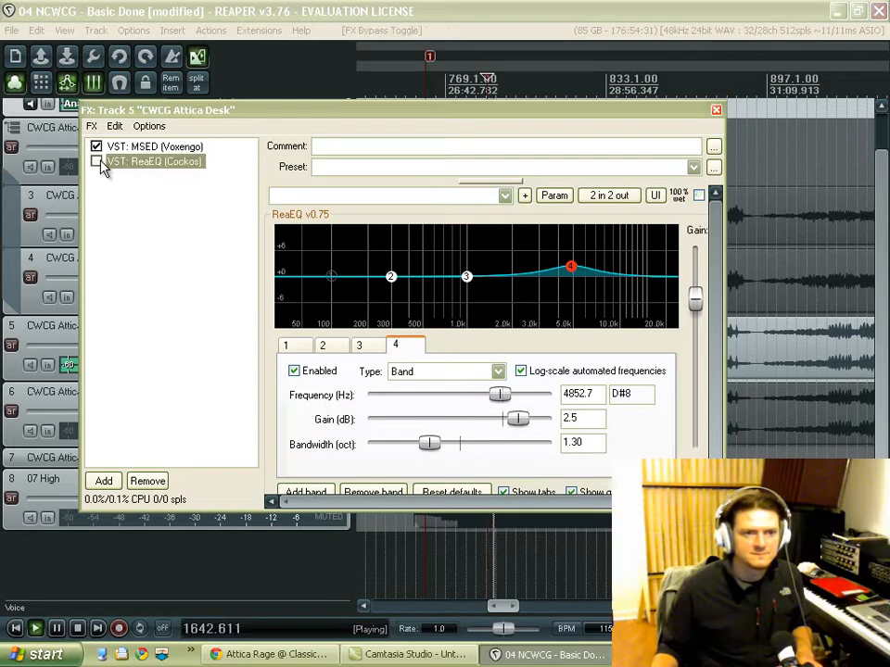
pyautogui.click(716, 111)
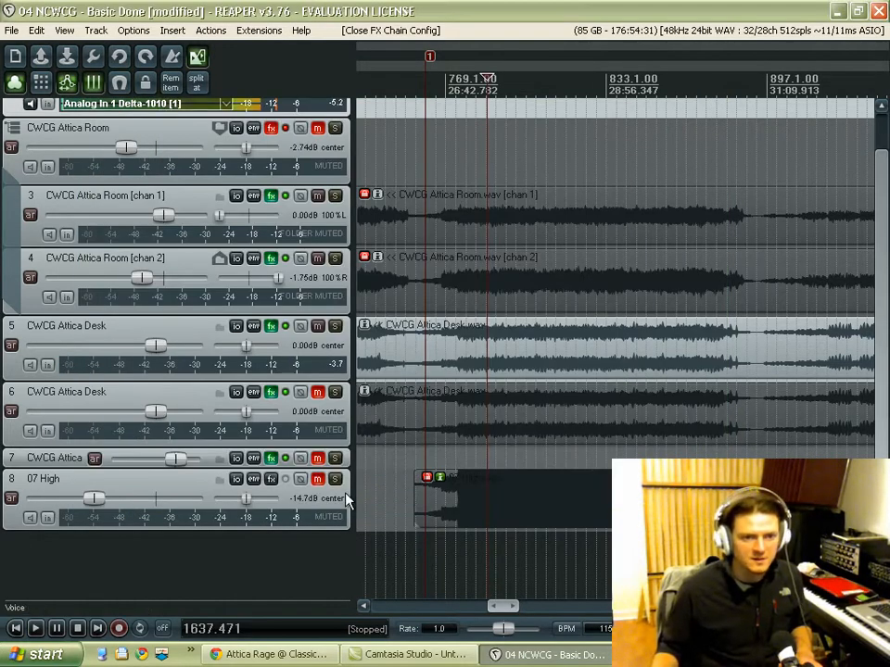
# - Mute Attica Desk track 5, unmute track 6, and play back the side signal alone
pyautogui.click(318, 325)
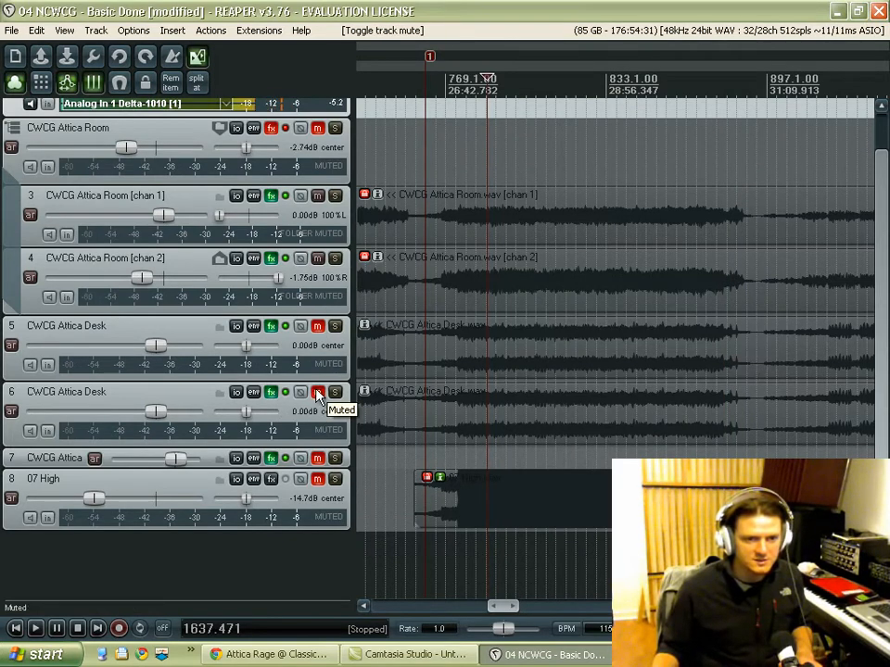
pyautogui.click(318, 392)
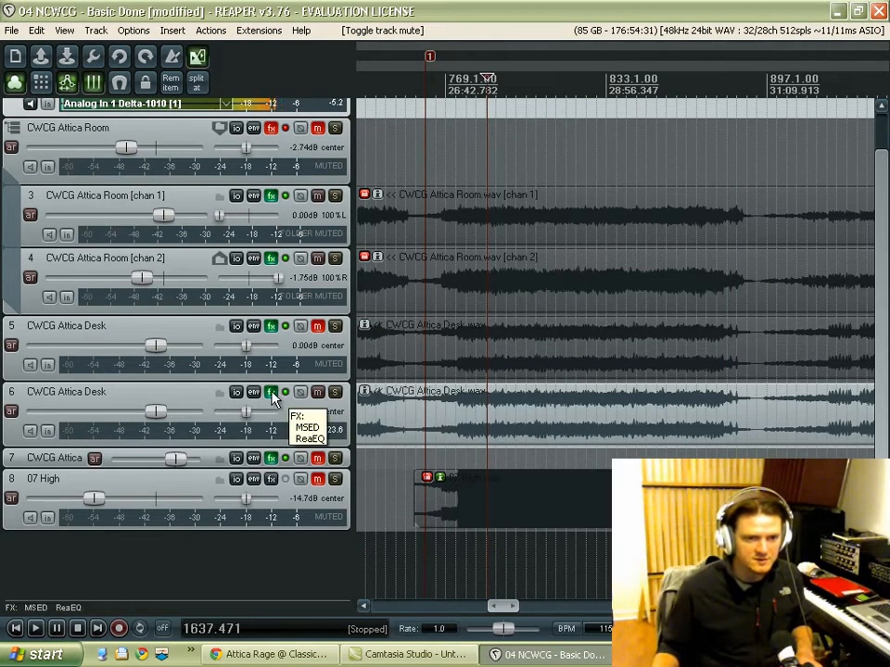
pyautogui.press('space')
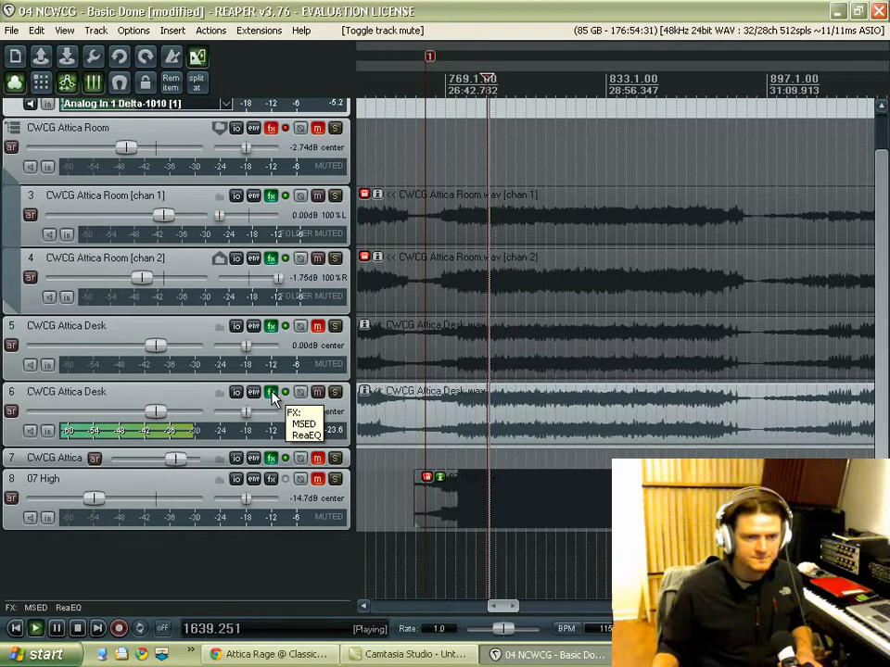
# - In track 6's ReaEQ, narrow band 3's bandwidth and set it to about 3108.2 Hz with 2.7 dB gain
pyautogui.click(272, 392)
pyautogui.click(246, 184)
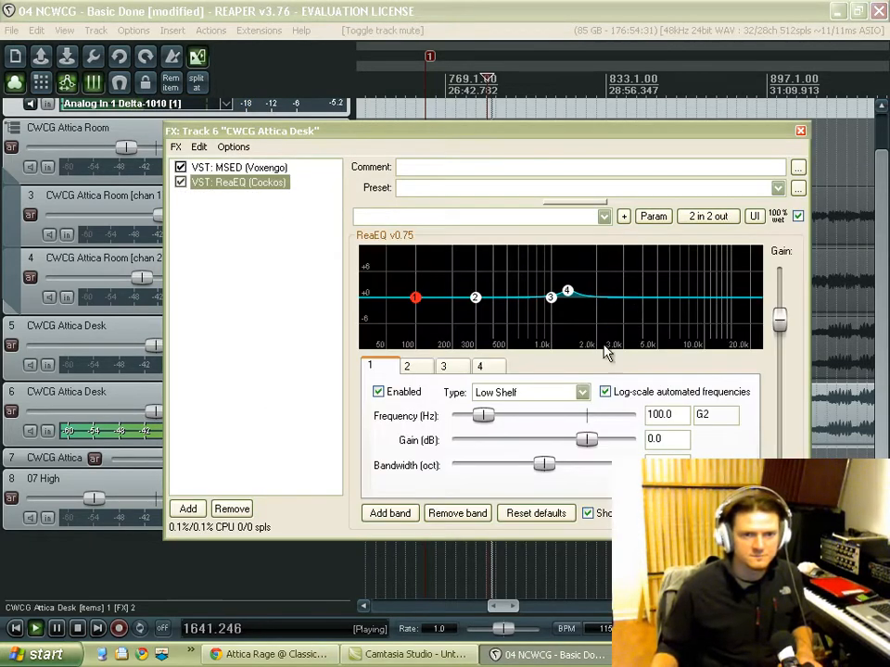
pyautogui.click(462, 369)
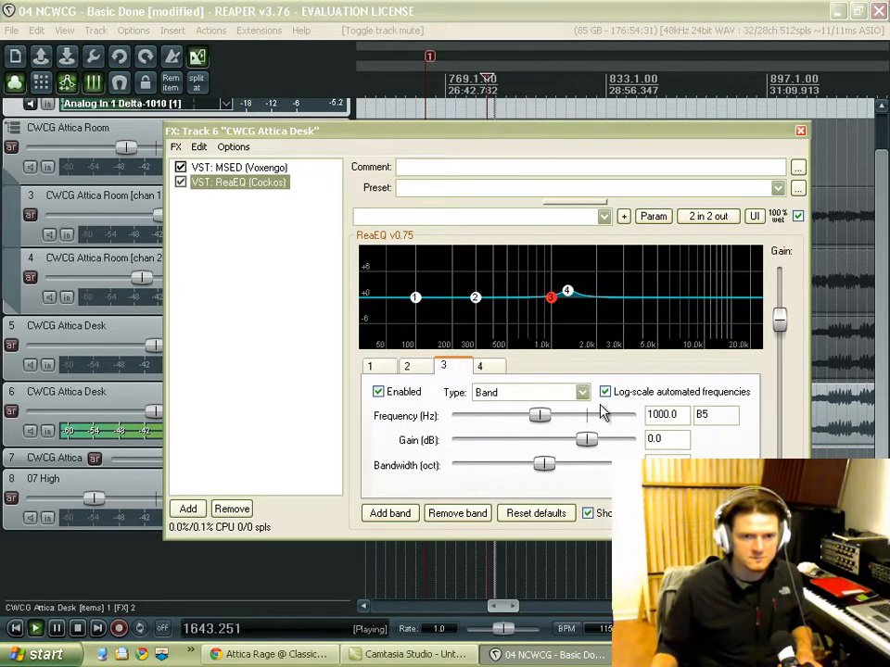
pyautogui.moveTo(554, 309); pyautogui.dragTo(637, 278)
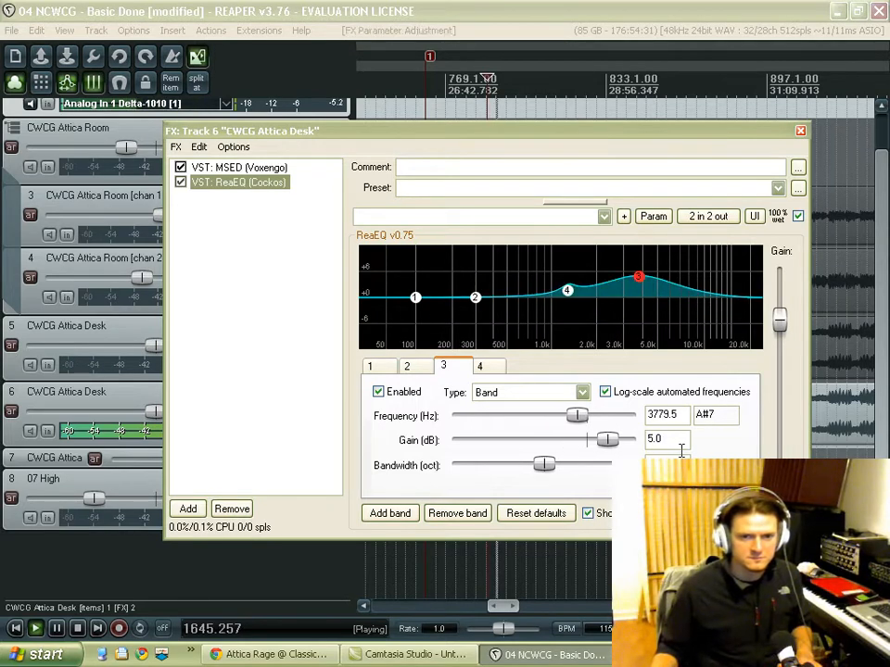
pyautogui.moveTo(544, 464); pyautogui.dragTo(472, 464)
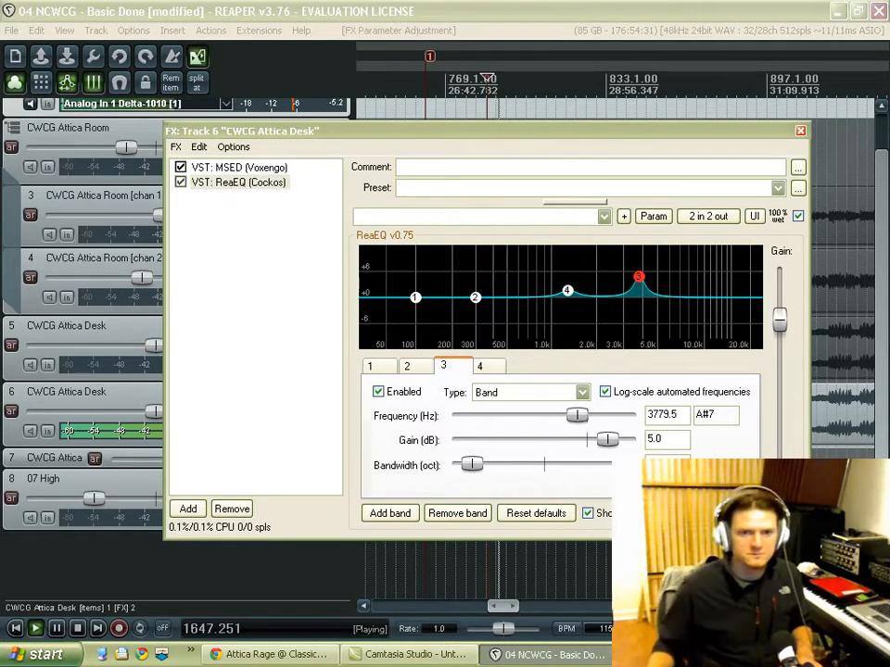
pyautogui.press('space')
pyautogui.press('space')
pyautogui.moveTo(640, 278)
pyautogui.mouseDown()
pyautogui.moveTo(661, 275)
pyautogui.moveTo(605, 283)
pyautogui.moveTo(630, 286)
pyautogui.mouseUp()
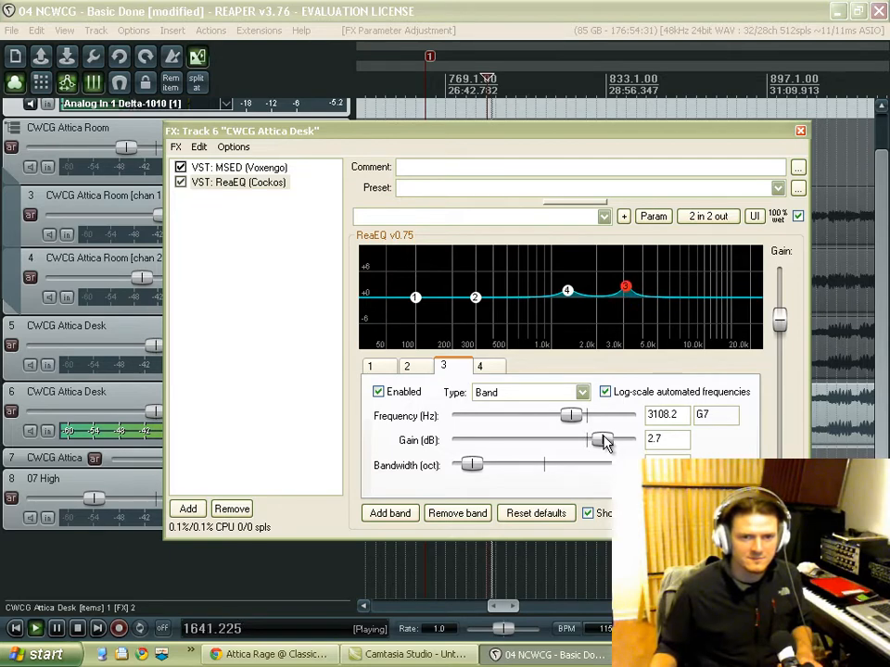
# - Set ReaEQ band 4 on track 6 to about 1261.8 Hz with 1.7 dB gain
pyautogui.click(482, 367)
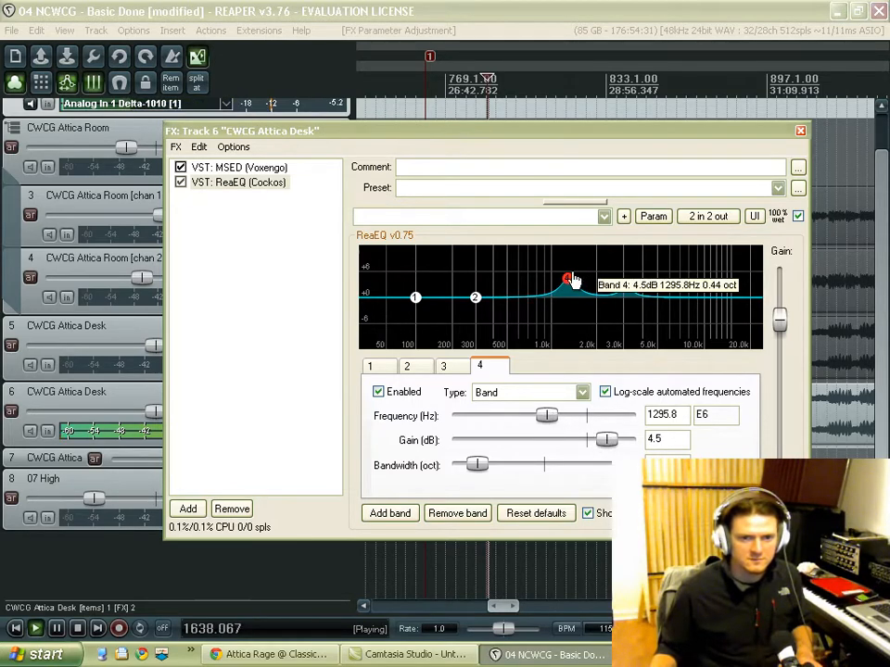
pyautogui.moveTo(569, 281)
pyautogui.mouseDown()
pyautogui.moveTo(578, 280)
pyautogui.moveTo(564, 290)
pyautogui.mouseUp()
pyautogui.moveTo(559, 288); pyautogui.dragTo(569, 291)
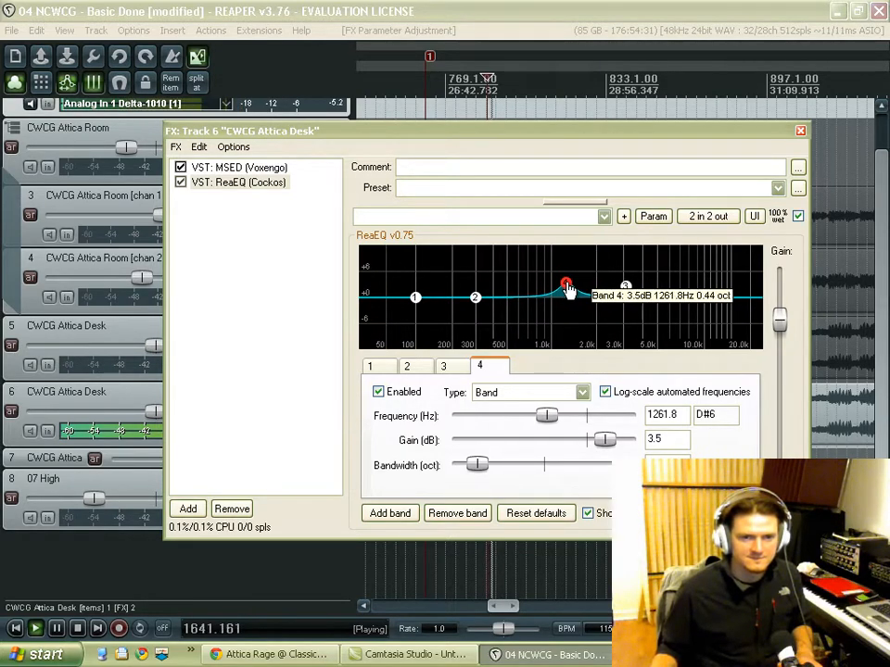
pyautogui.moveTo(604, 444); pyautogui.dragTo(599, 454)
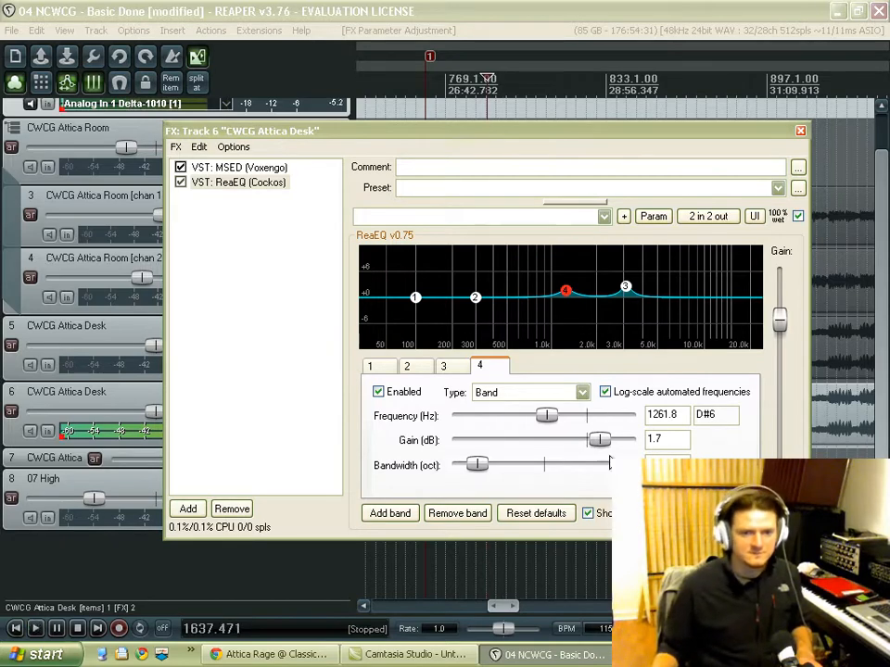
# - Toggle ReaEQ's bypass on track 6 to compare the side signal during playback, and close its effects window
pyautogui.click(181, 183)
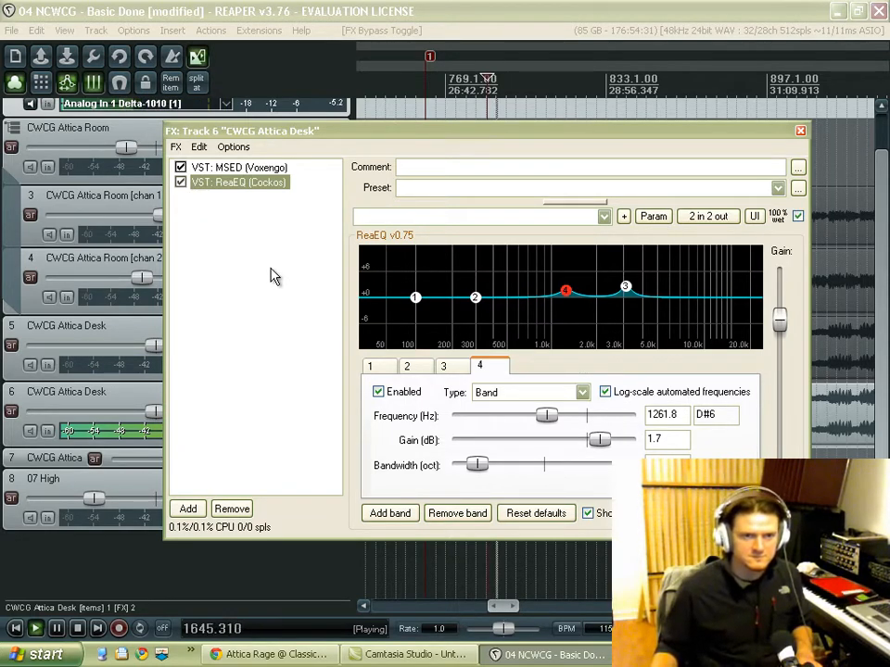
pyautogui.press('space')
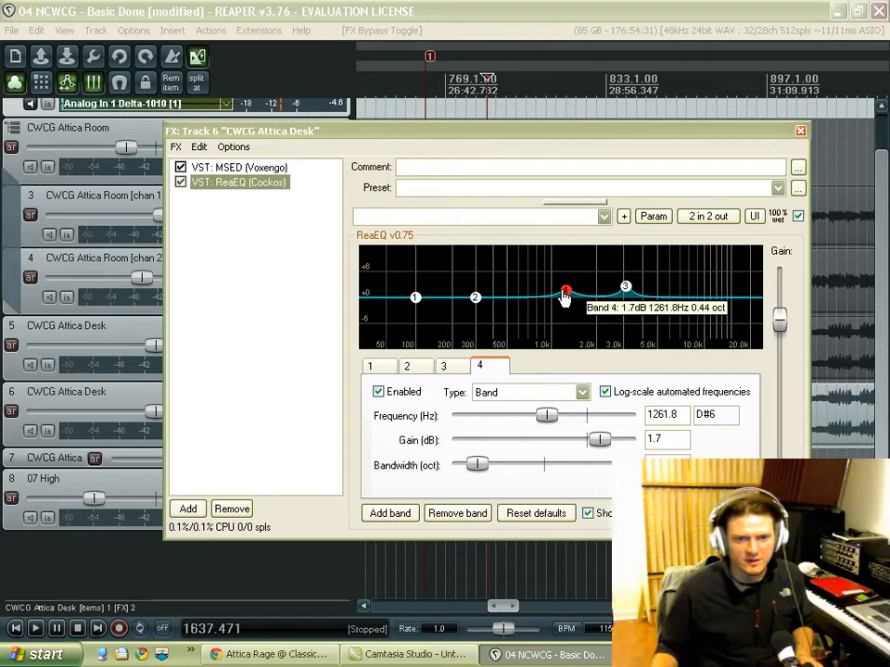
pyautogui.moveTo(629, 295)
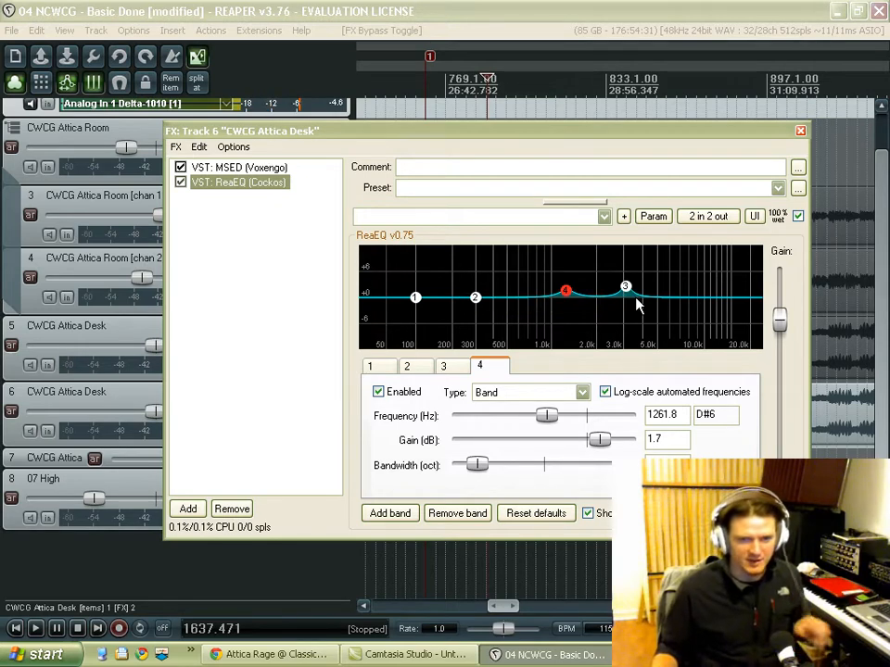
pyautogui.press('Escape')
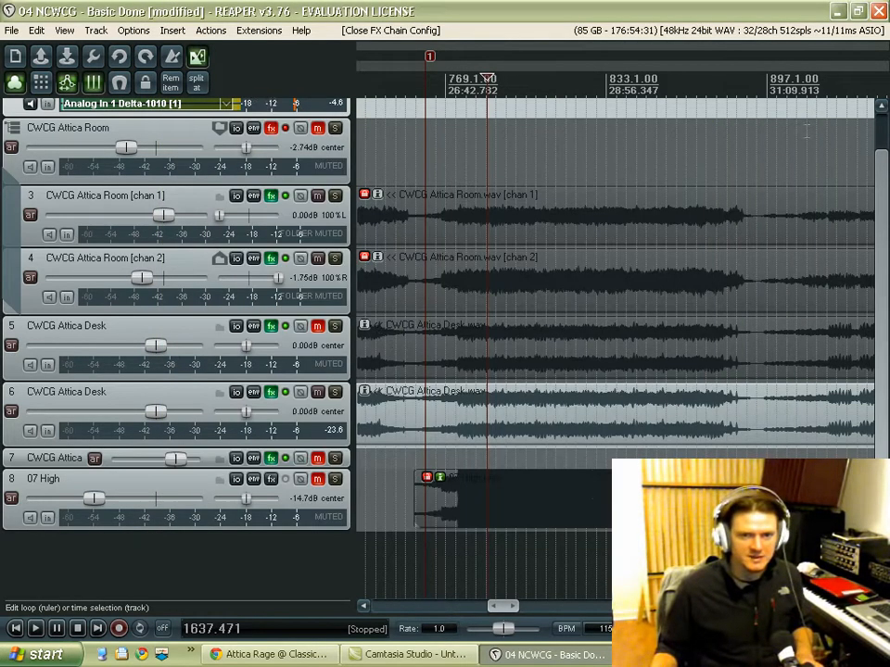
# - Unmute Attica Desk track 5 and play the mid and side tracks together
pyautogui.click(317, 326)
pyautogui.press('space')
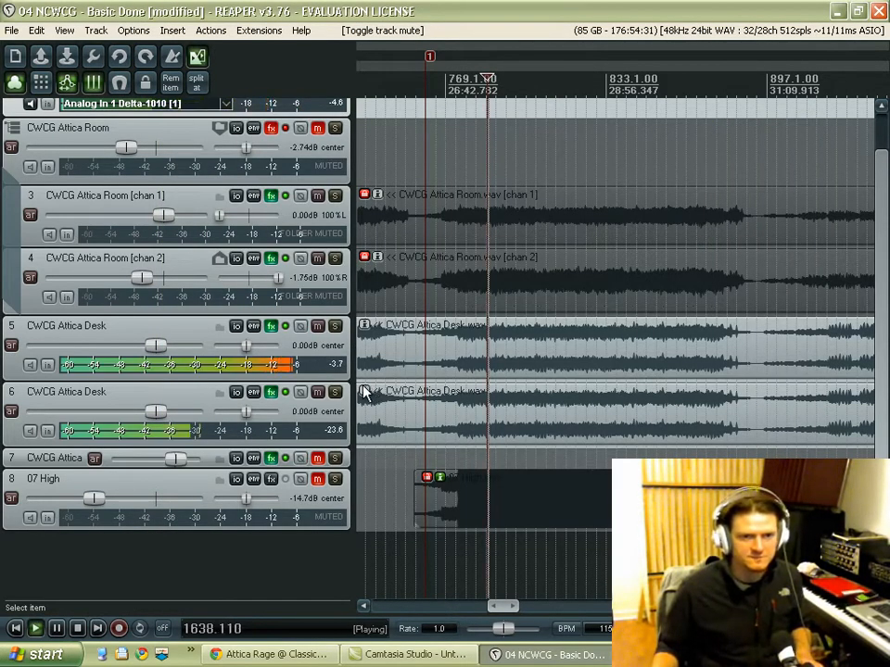
pyautogui.press('space')
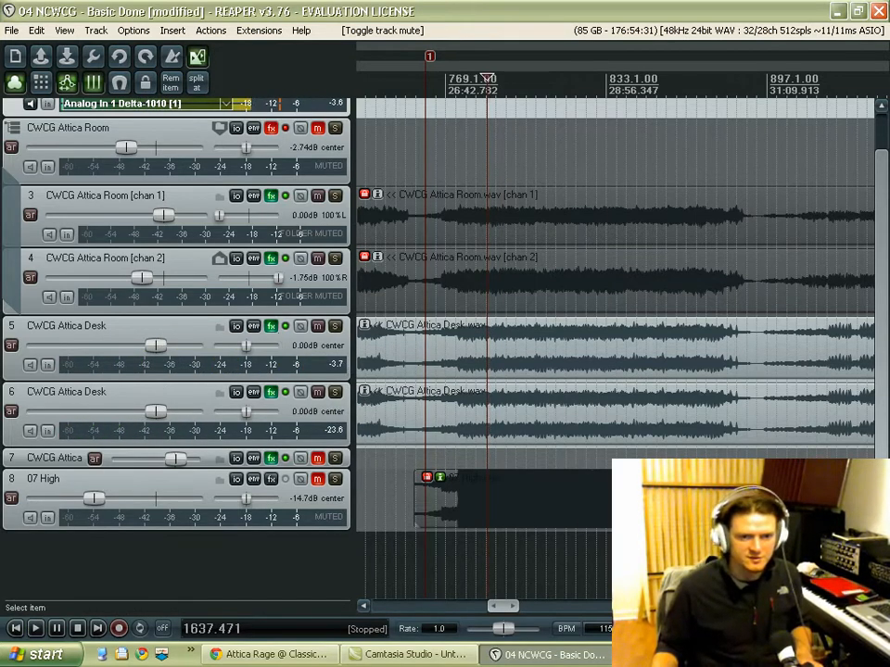
# - Solo the 07 High reference track, play it briefly, and unsolo it
pyautogui.click(335, 479)
pyautogui.press('space')
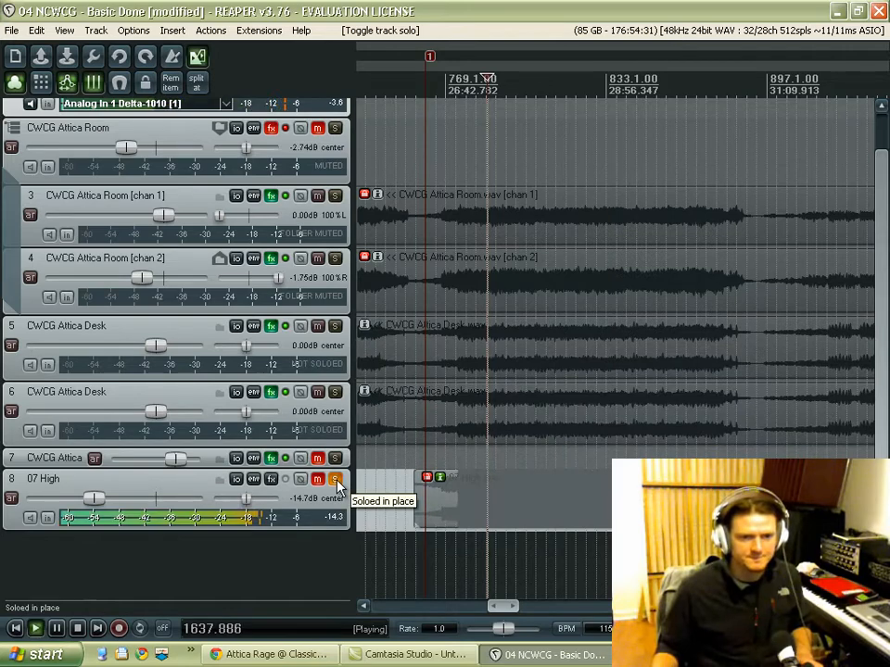
pyautogui.press('space')
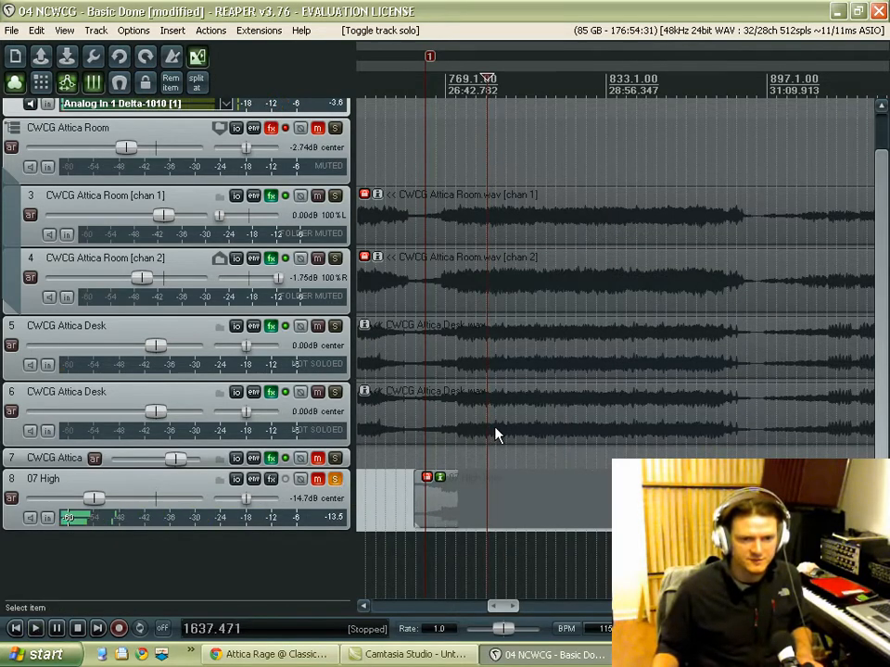
pyautogui.scroll(2, 491, 442)
pyautogui.click(336, 479)
pyautogui.scroll(1, 503, 441)
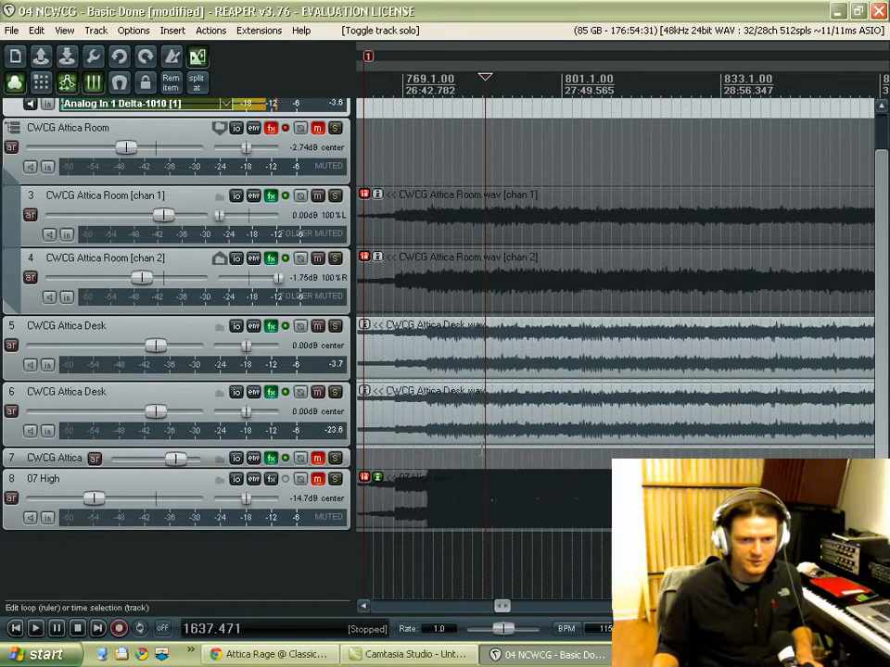
# - Play the combined Attica Desk tracks from further into the song and compare them against the soloed 07 High track
pyautogui.click(504, 441)
pyautogui.press('space')
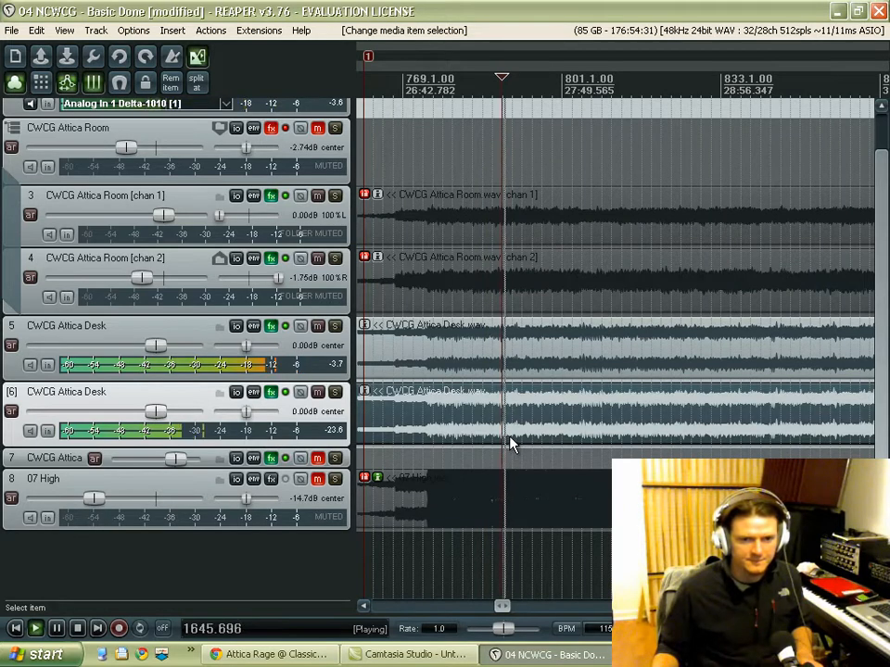
pyautogui.click(510, 442)
pyautogui.press('space')
pyautogui.press('space')
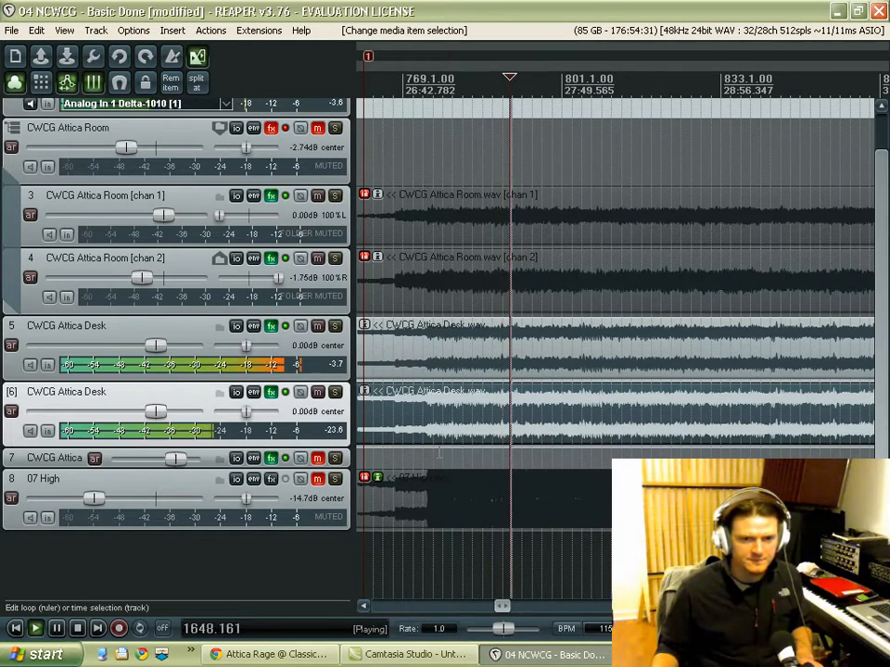
pyautogui.click(335, 480)
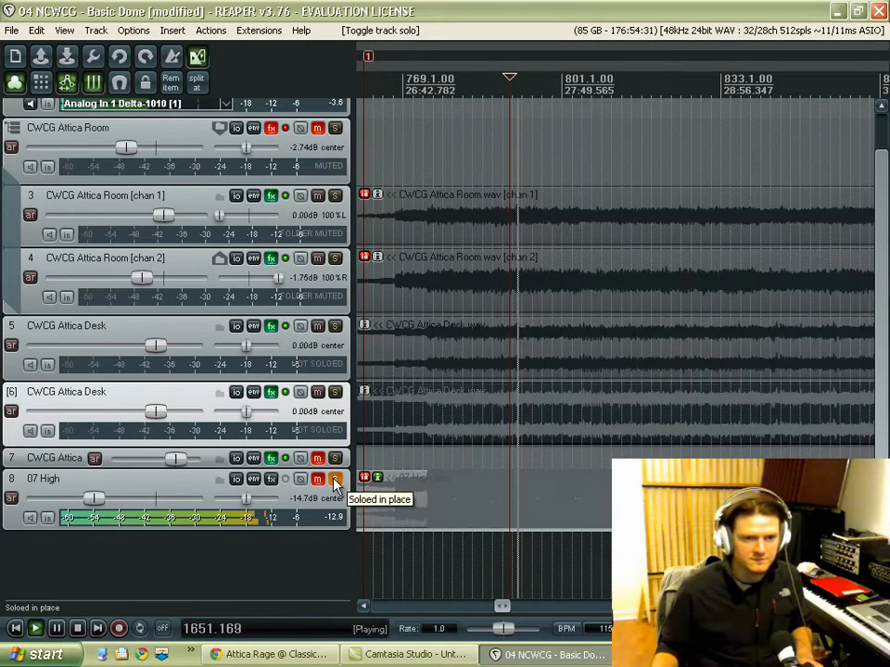
pyautogui.click(334, 480)
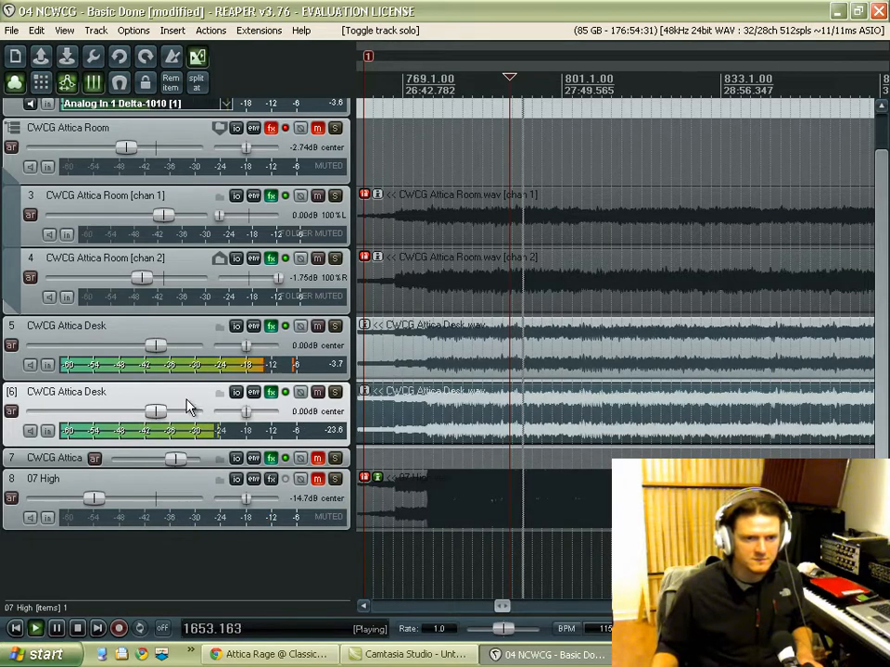
# - Set track 6's volume to +1.41 dB and compare the blend against the soloed 07 High track
pyautogui.moveTo(159, 413); pyautogui.dragTo(176, 424)
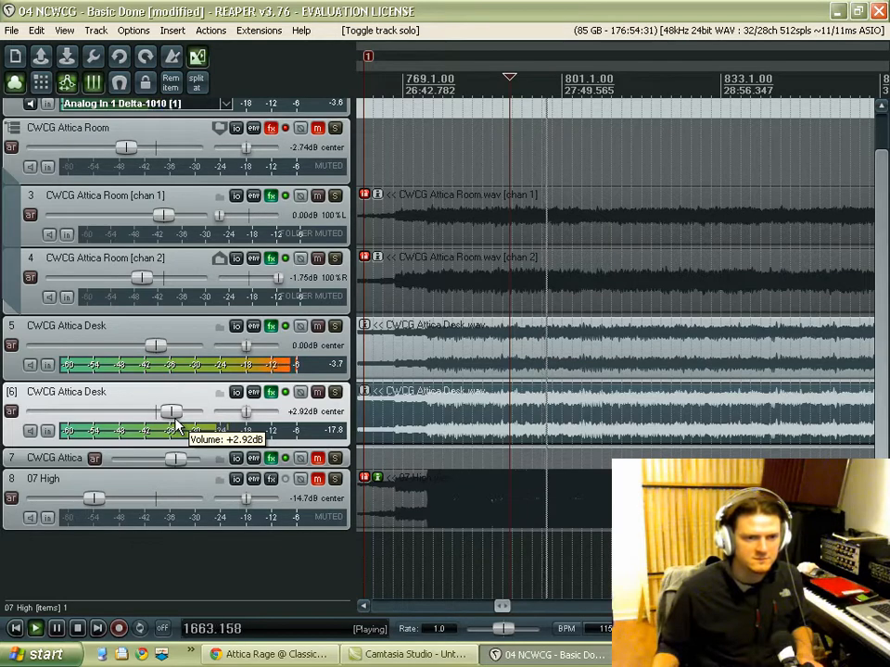
pyautogui.moveTo(176, 423)
pyautogui.mouseDown()
pyautogui.moveTo(163, 421)
pyautogui.moveTo(169, 412)
pyautogui.mouseUp()
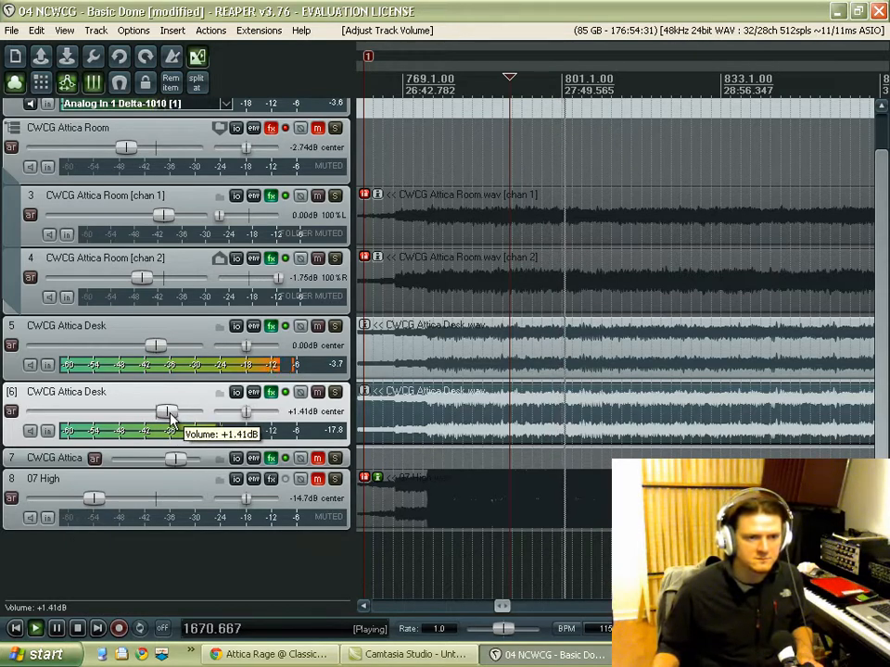
pyautogui.click(335, 479)
pyautogui.click(334, 479)
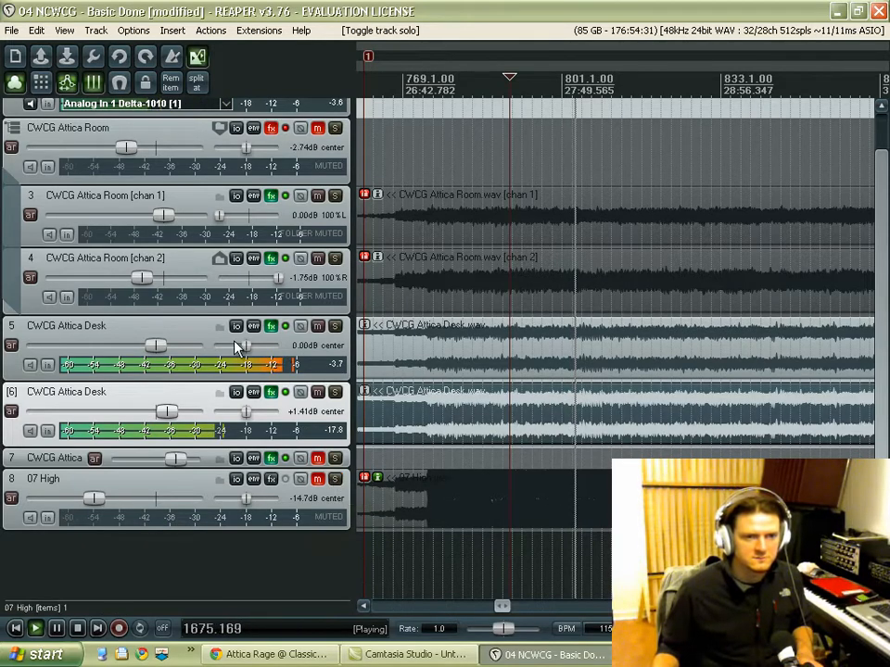
# - In track 5's ReaEQ, try 3.3 dB gain on band 4, lower it slightly, and close the effects window
pyautogui.click(198, 336)
pyautogui.click(268, 329)
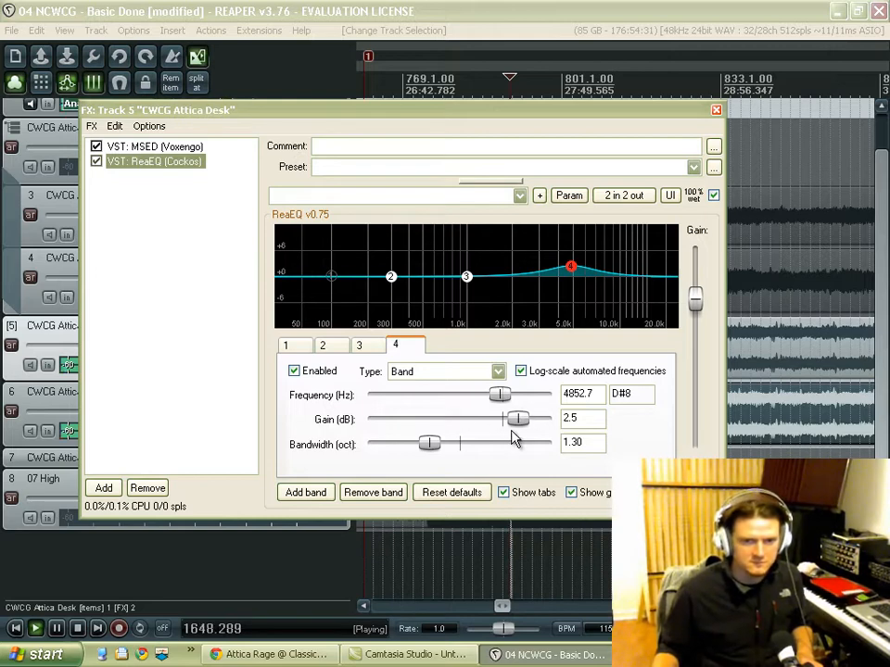
pyautogui.moveTo(518, 419); pyautogui.dragTo(522, 422)
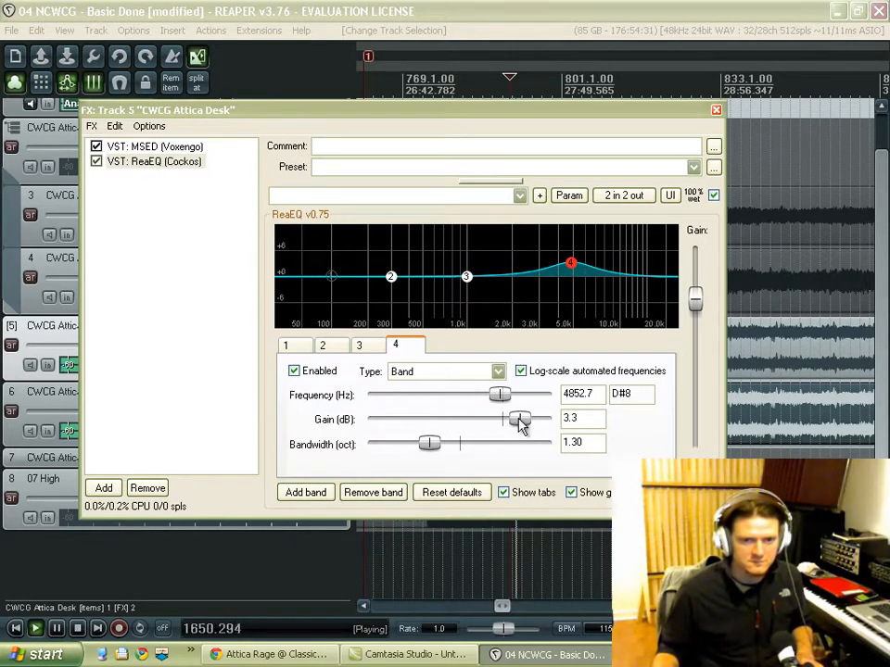
pyautogui.moveTo(572, 262)
pyautogui.mouseDown()
pyautogui.moveTo(552, 263)
pyautogui.moveTo(581, 267)
pyautogui.moveTo(558, 265)
pyautogui.moveTo(572, 268)
pyautogui.mouseUp()
pyautogui.click(715, 112)
pyautogui.press('space')
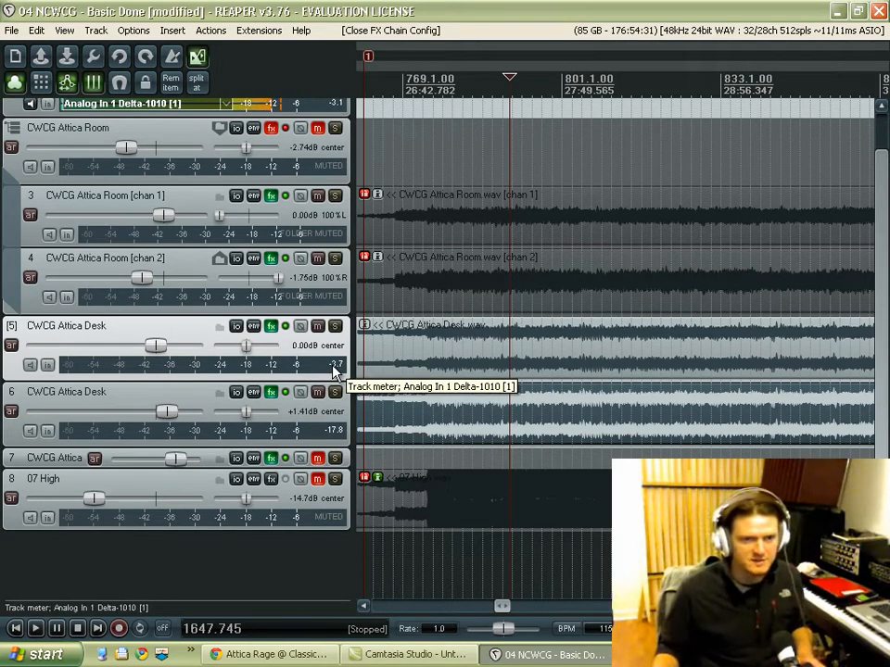
# - Unmute the CWCG Attica Room folder track, reset its volume to 0.00 dB, and play it with the Attica Desk tracks
pyautogui.scroll(1, 336, 368)
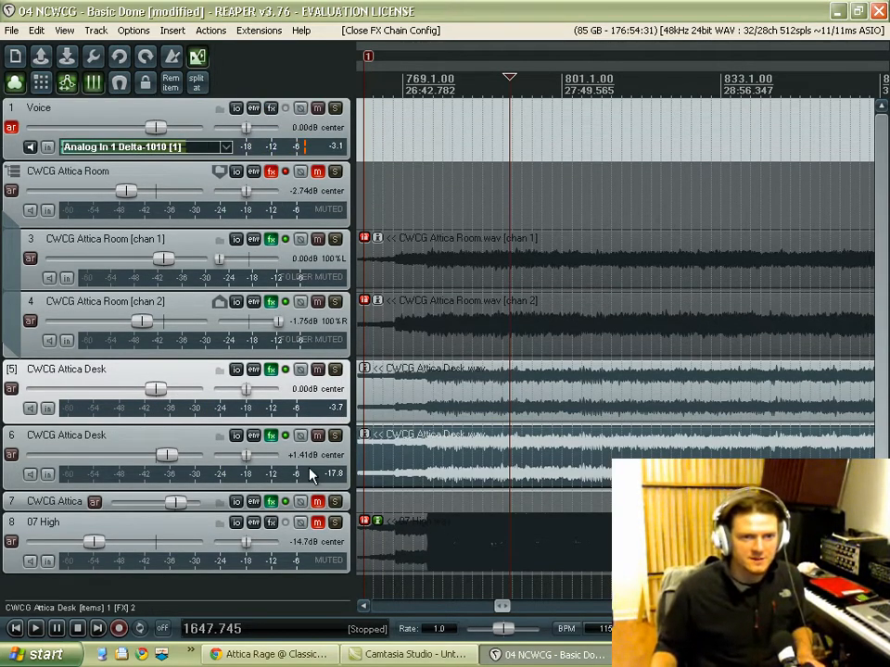
pyautogui.scroll(-3, 370, 145)
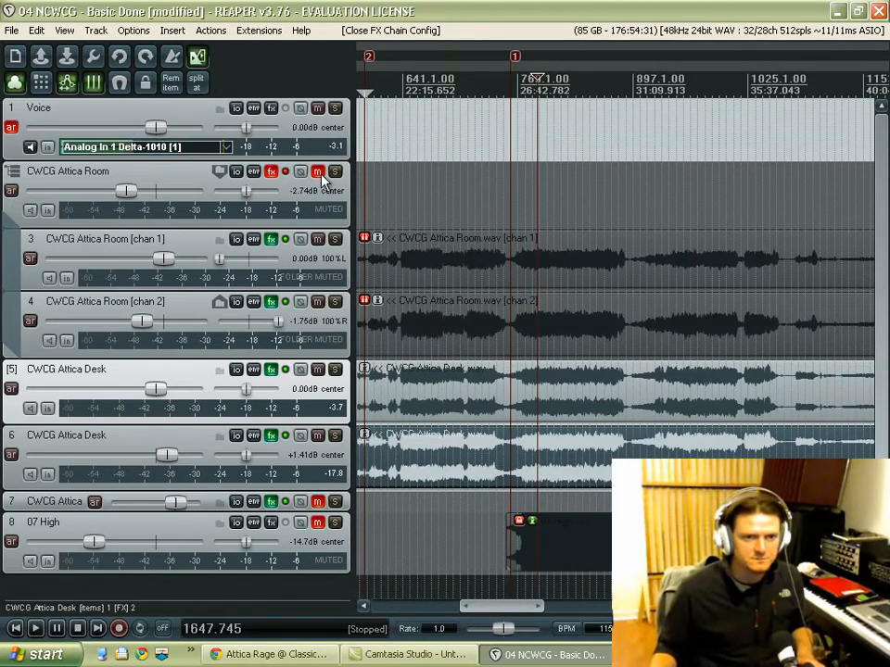
pyautogui.press('space')
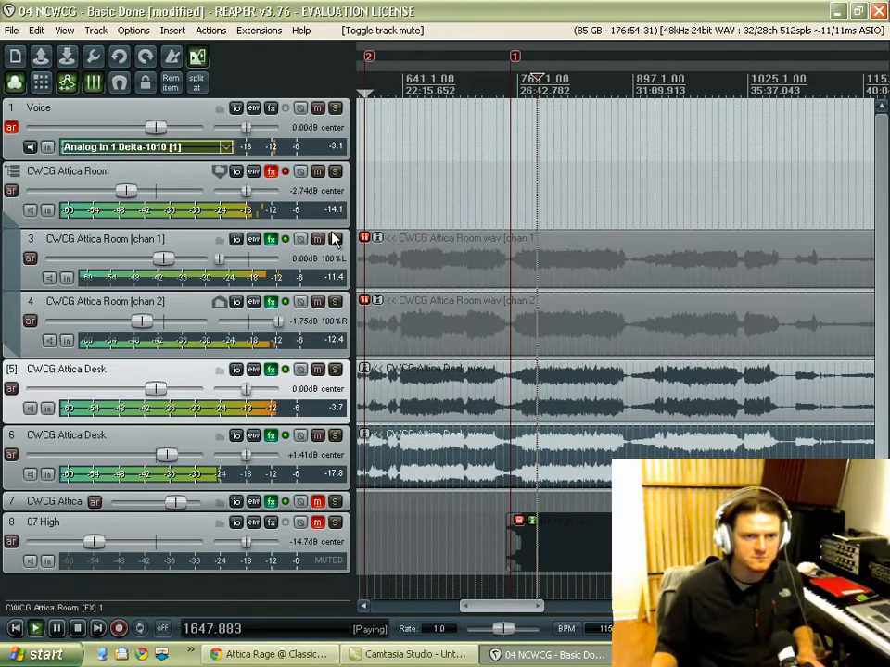
pyautogui.doubleClick(127, 193)
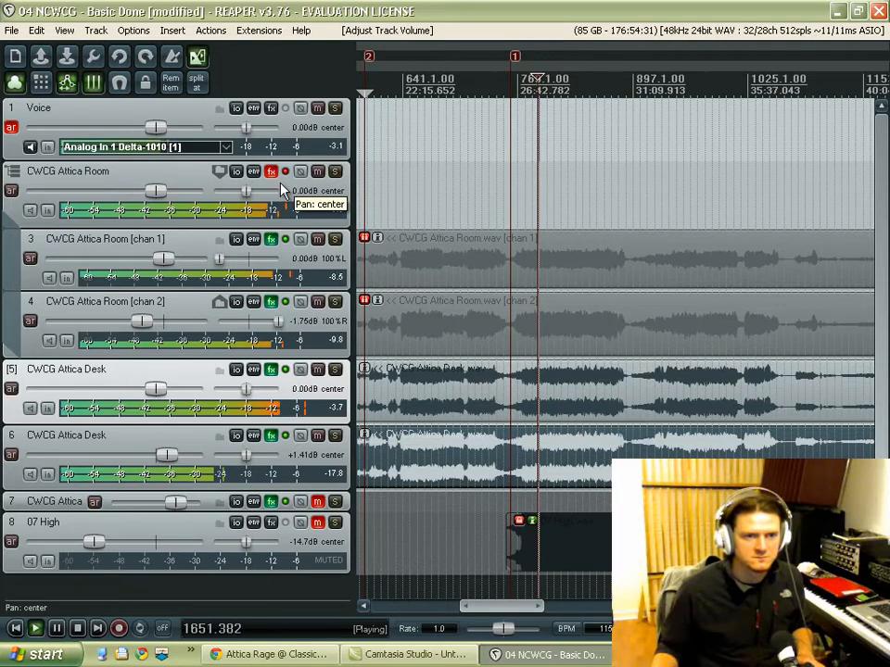
pyautogui.press('space')
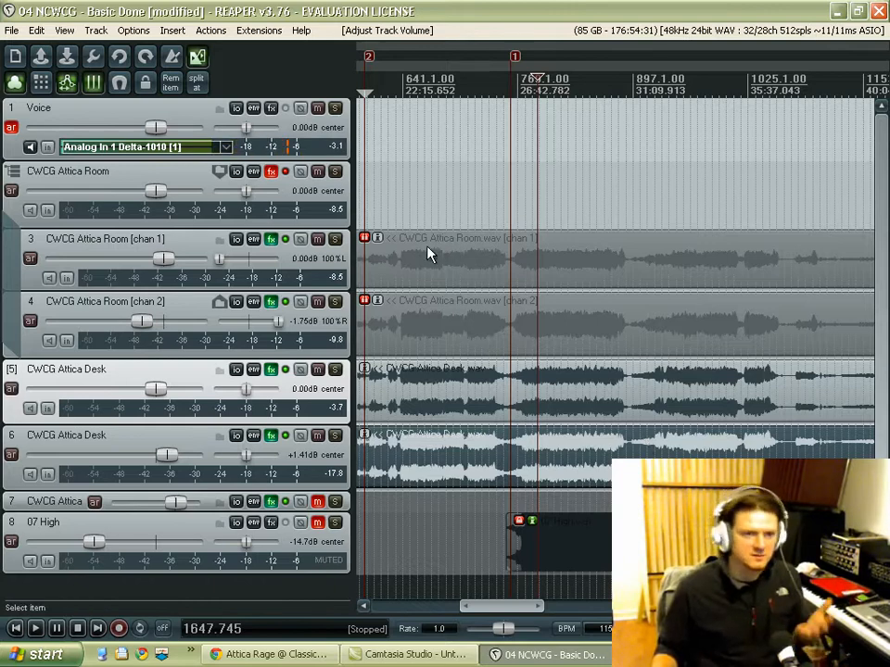
# - Solo and play the CWCG Attica Room folder track, and examine its ReaEQ settings
pyautogui.click(334, 173)
pyautogui.press('space')
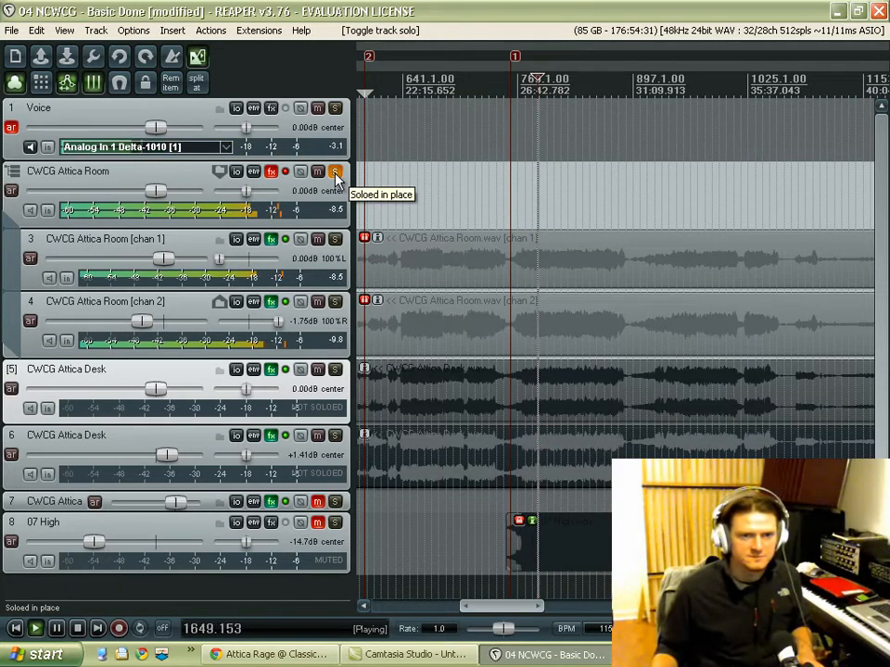
pyautogui.press('space')
pyautogui.click(271, 172)
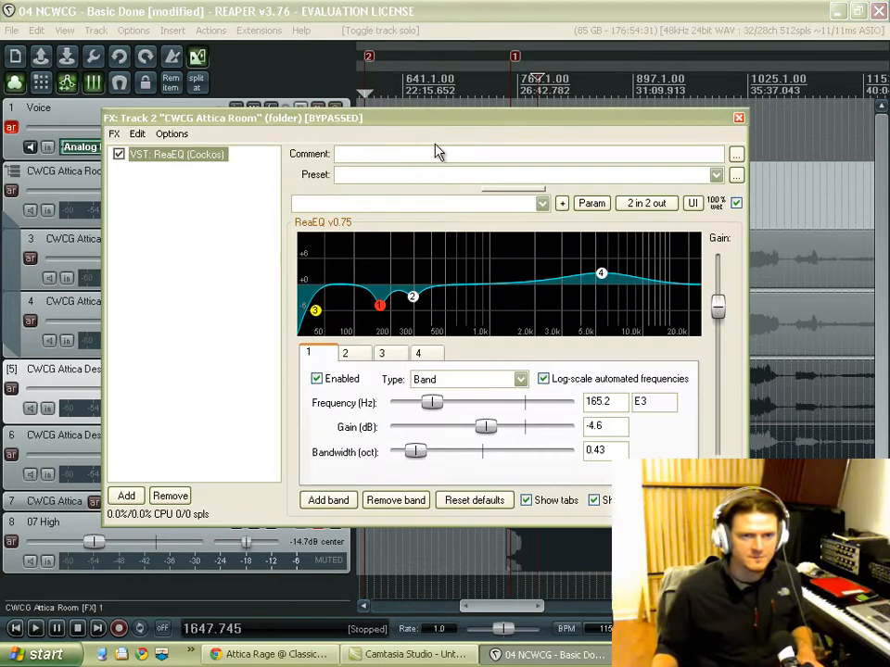
pyautogui.click(738, 120)
# - Compare the soloed CWCG Attica Room folder with its effects bypassed and active, leaving the effects enabled
pyautogui.click(335, 173)
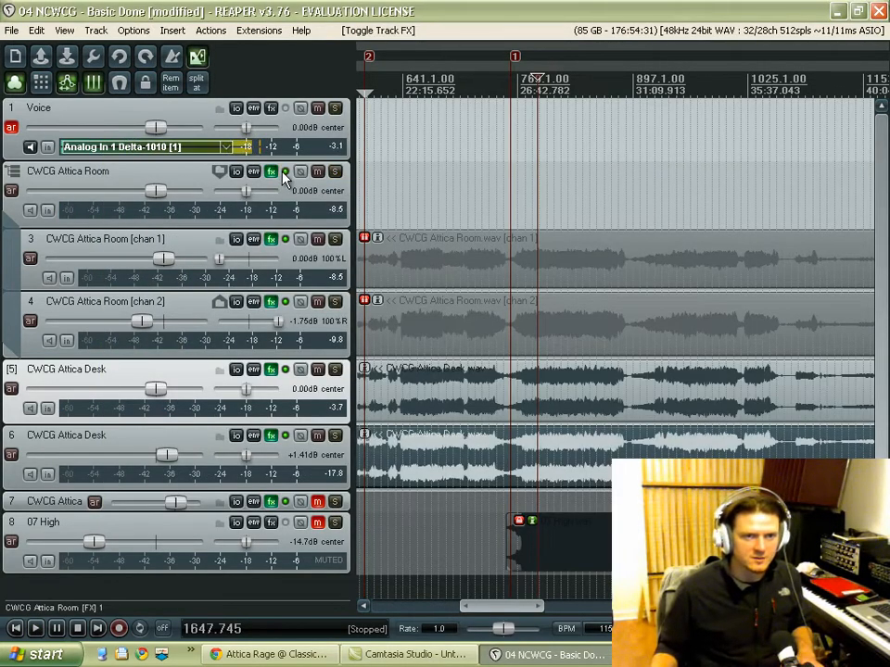
pyautogui.press('space')
pyautogui.click(335, 172)
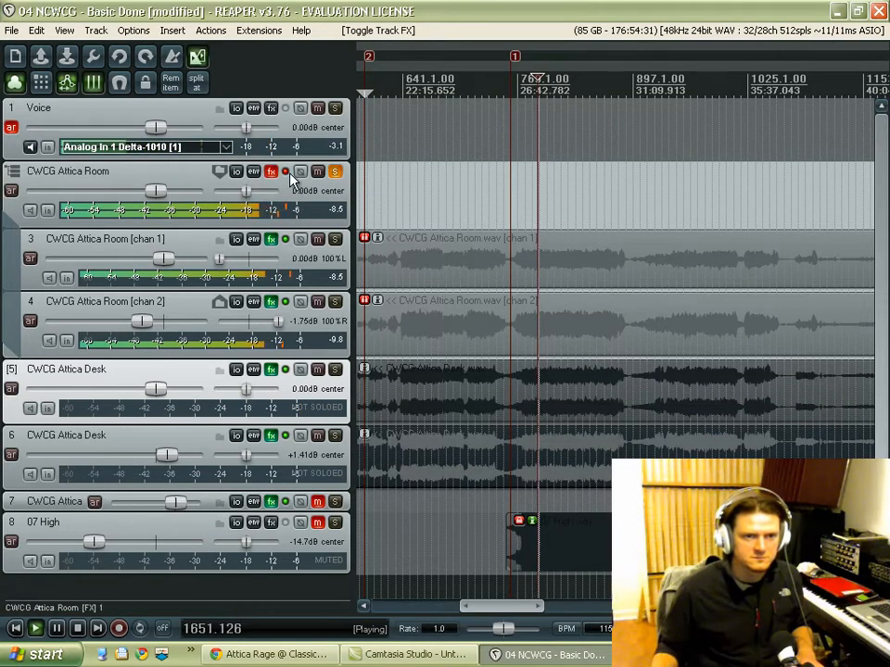
pyautogui.click(285, 174)
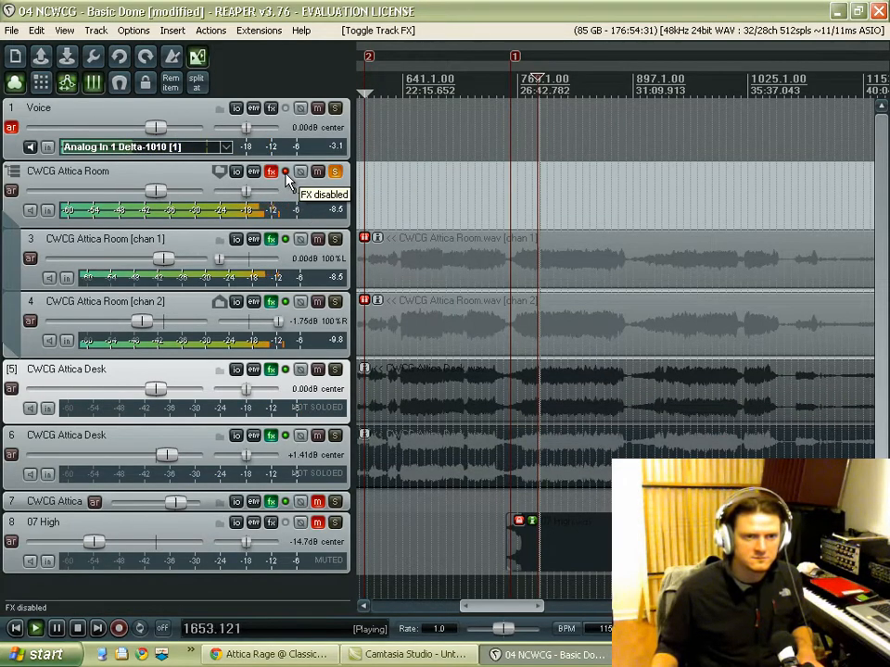
pyautogui.click(285, 174)
# - Unsolo the CWCG Attica Room folder and set its volume to -0.85 dB within the full mix
pyautogui.click(334, 172)
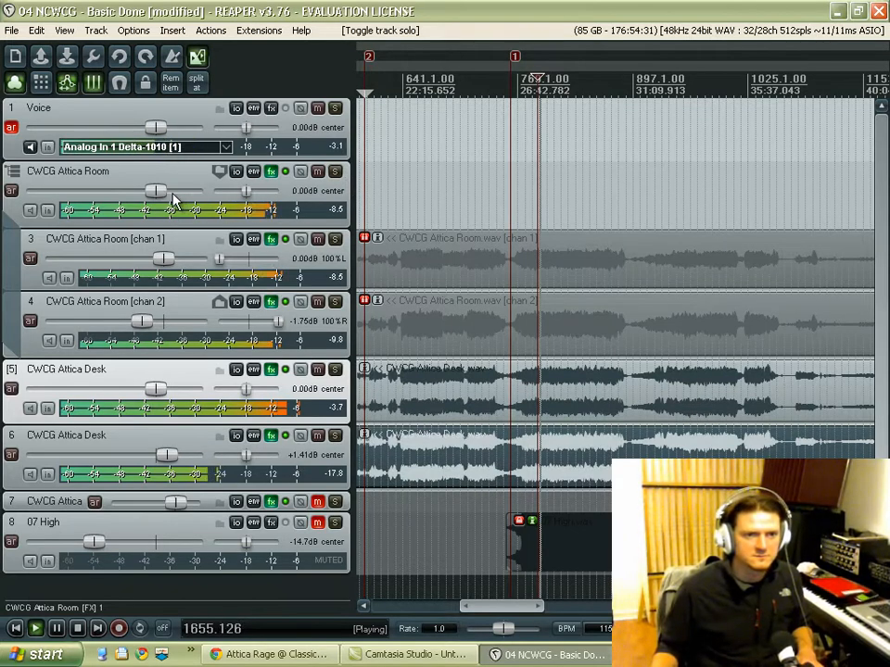
pyautogui.moveTo(163, 193); pyautogui.dragTo(143, 203)
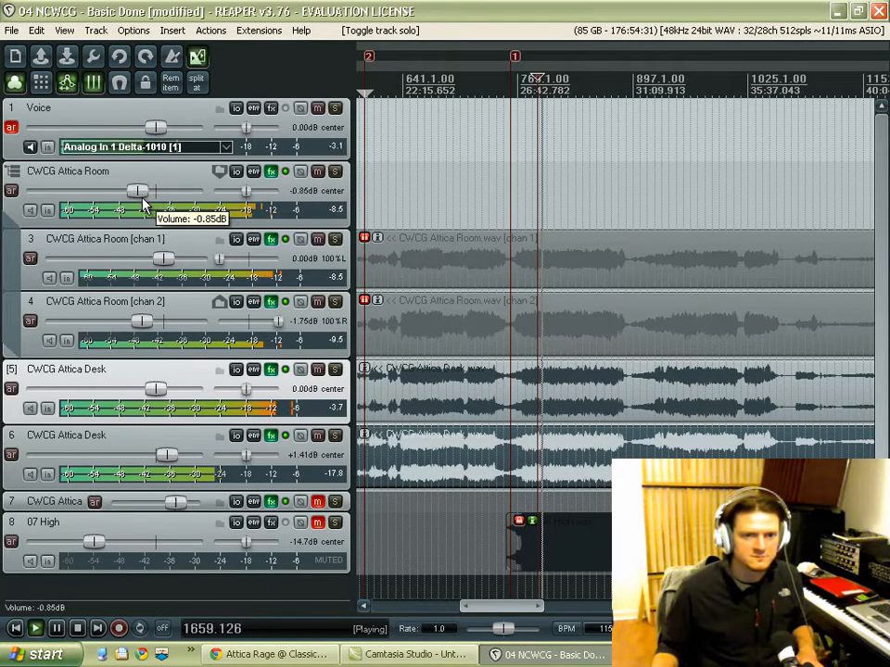
pyautogui.press('space')
# - Play the mix from just after marker 1 and compare it with the CWCG Attica Room folder muted and unmuted
pyautogui.scroll(5, 517, 461)
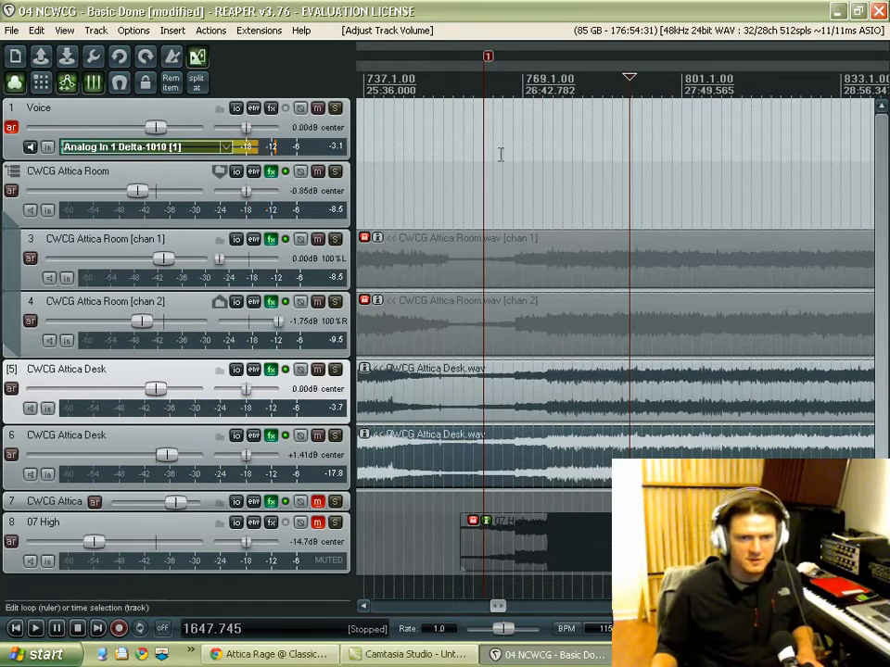
pyautogui.click(524, 215)
pyautogui.scroll(2, 524, 215)
pyautogui.press('space')
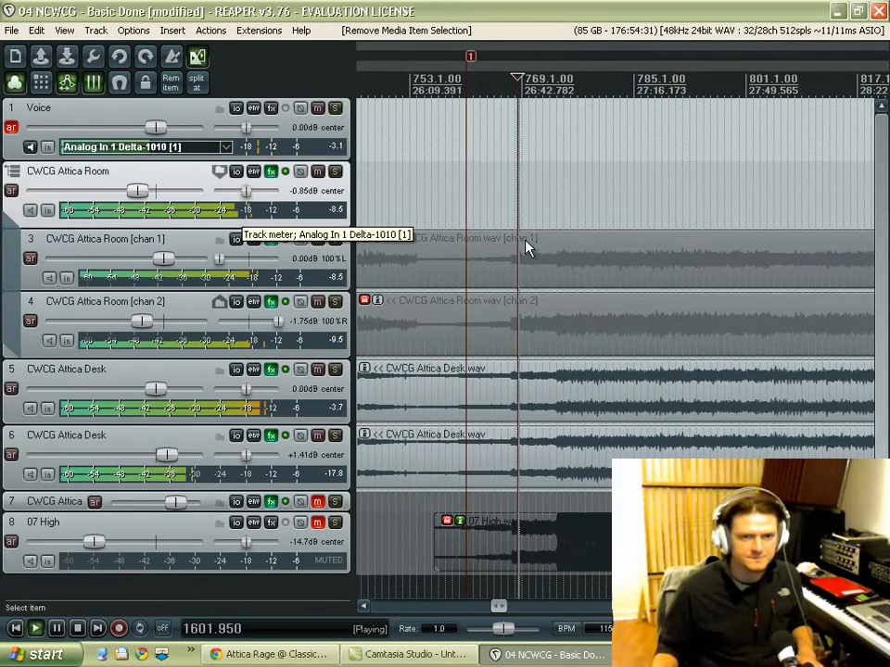
pyautogui.press('space')
pyautogui.press('space')
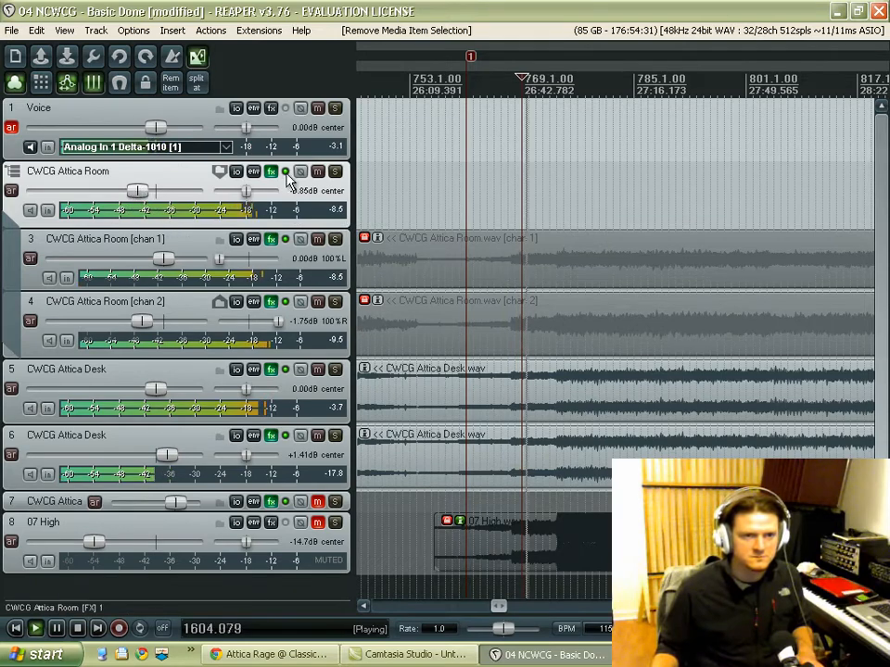
pyautogui.click(318, 173)
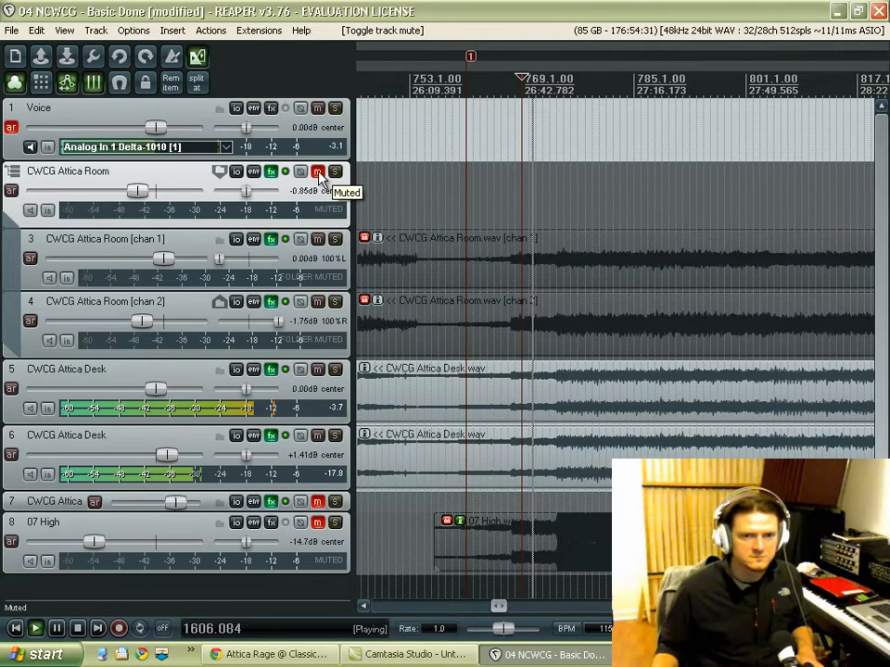
pyautogui.click(318, 174)
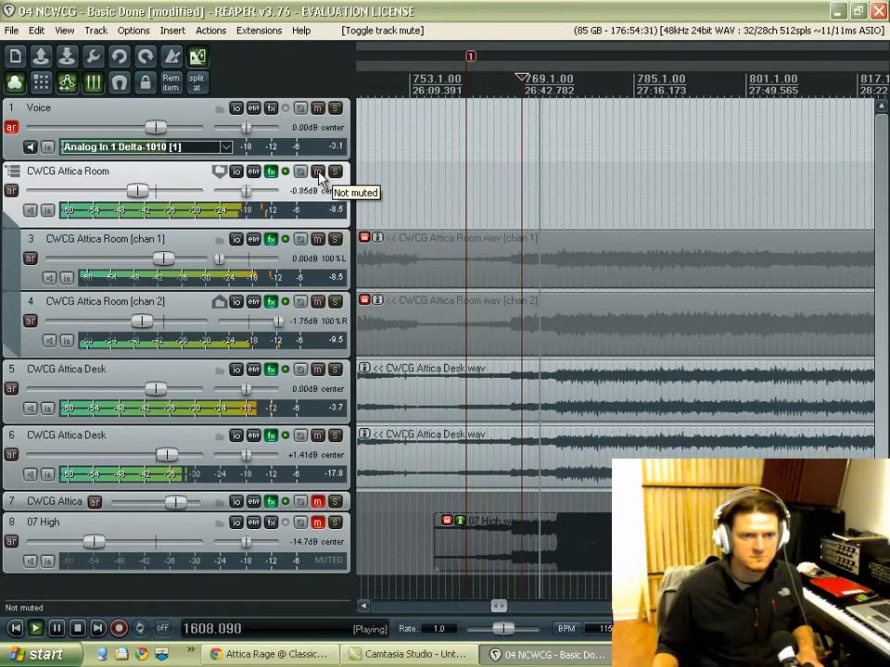
pyautogui.press('space')
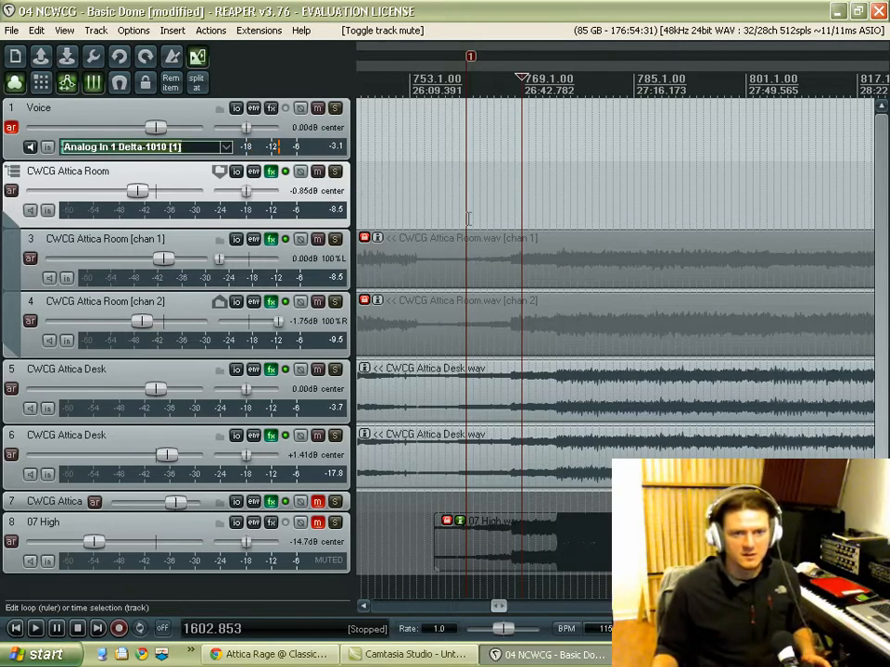
# - Replay the passage near 26:42 and compare the Attica Desk tracks alone with the mix including the room folder
pyautogui.scroll(-1, 533, 216)
pyautogui.scroll(1, 533, 216)
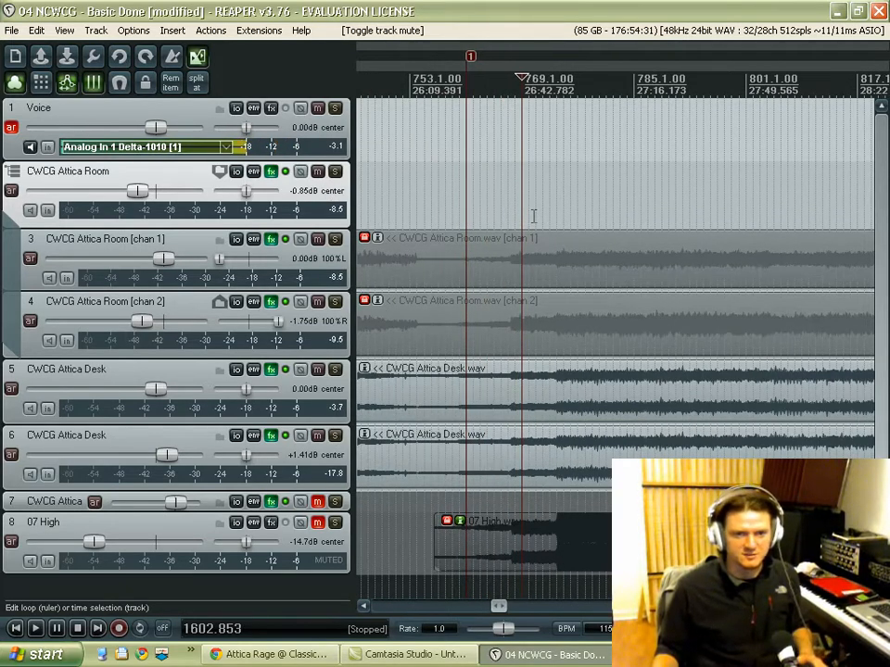
pyautogui.scroll(1, 533, 215)
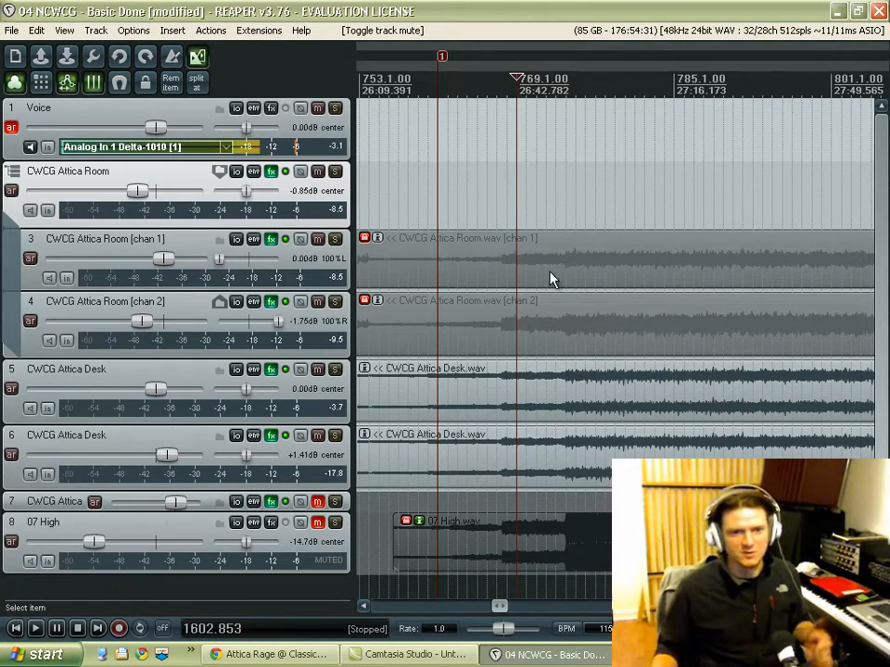
pyautogui.press('space')
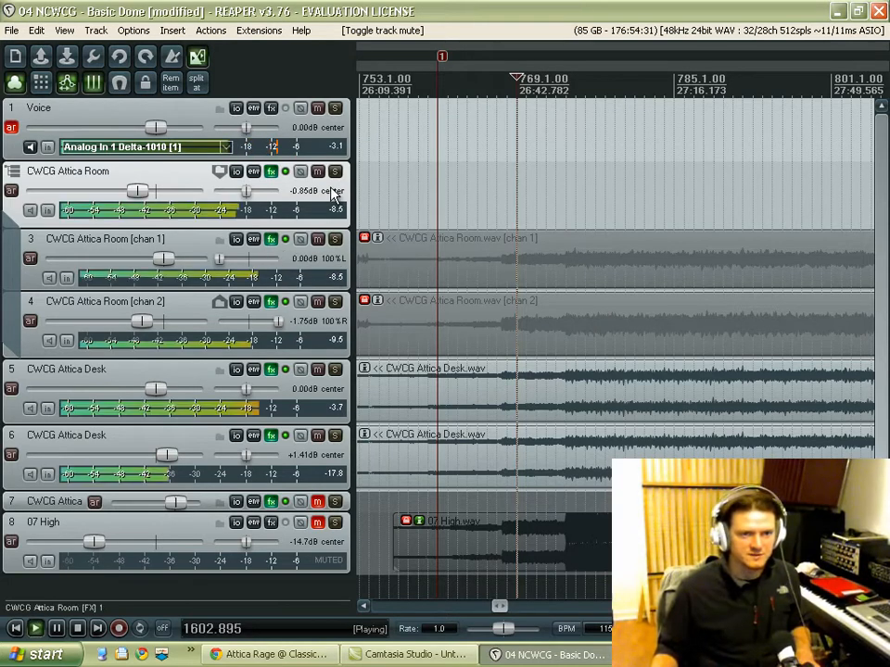
pyautogui.click(319, 175)
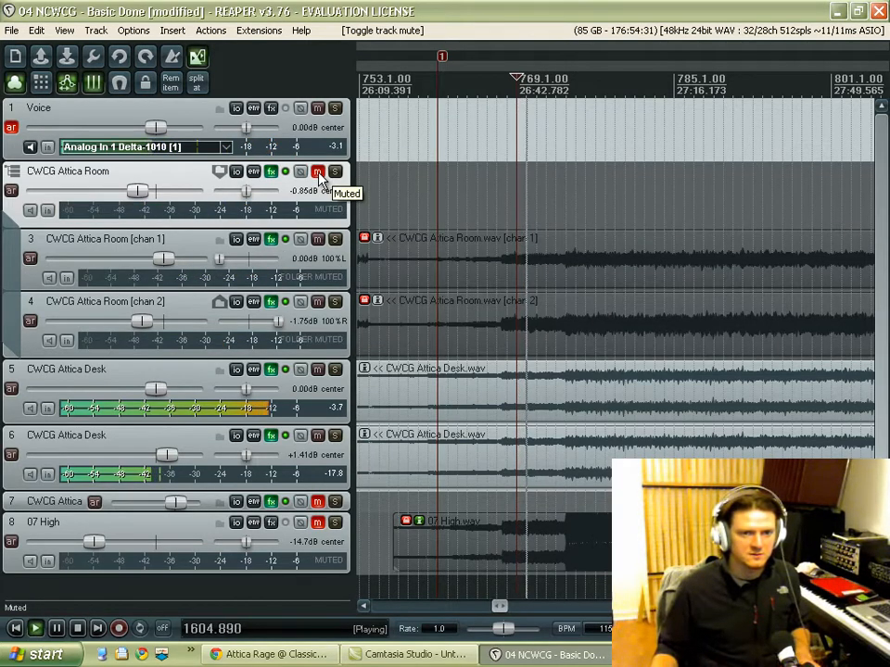
pyautogui.click(318, 174)
pyautogui.press('space')
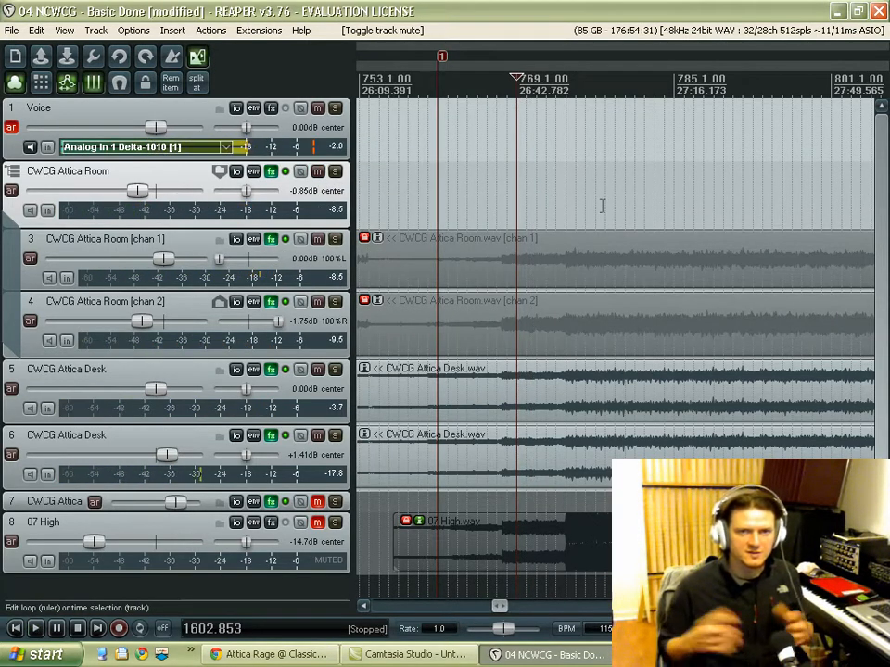
# - Play the louder passage between 26:42 and 27:16, comparing the mix without and with the CWCG Attica Room folder
pyautogui.click(618, 206)
pyautogui.press('space')
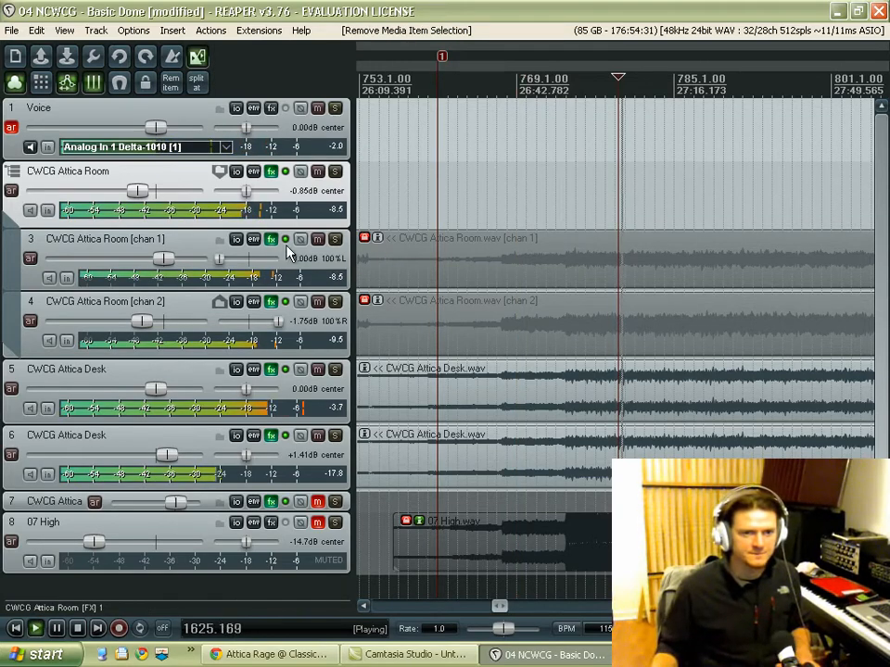
pyautogui.click(318, 175)
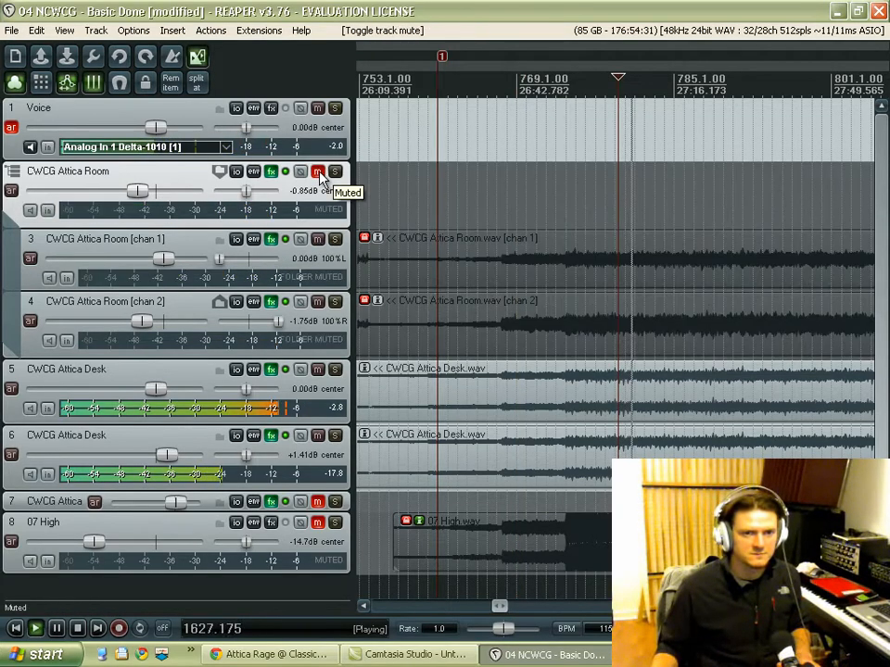
pyautogui.click(318, 174)
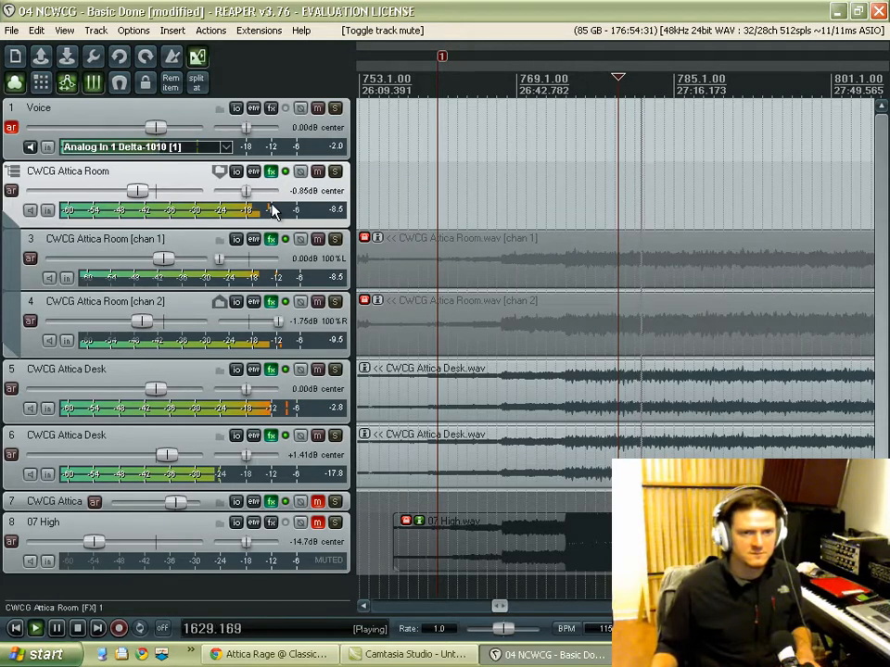
# - Restart the louder passage and set the CWCG Attica Room folder's volume to -1.17 dB during playback
pyautogui.press('space')
pyautogui.press('space')
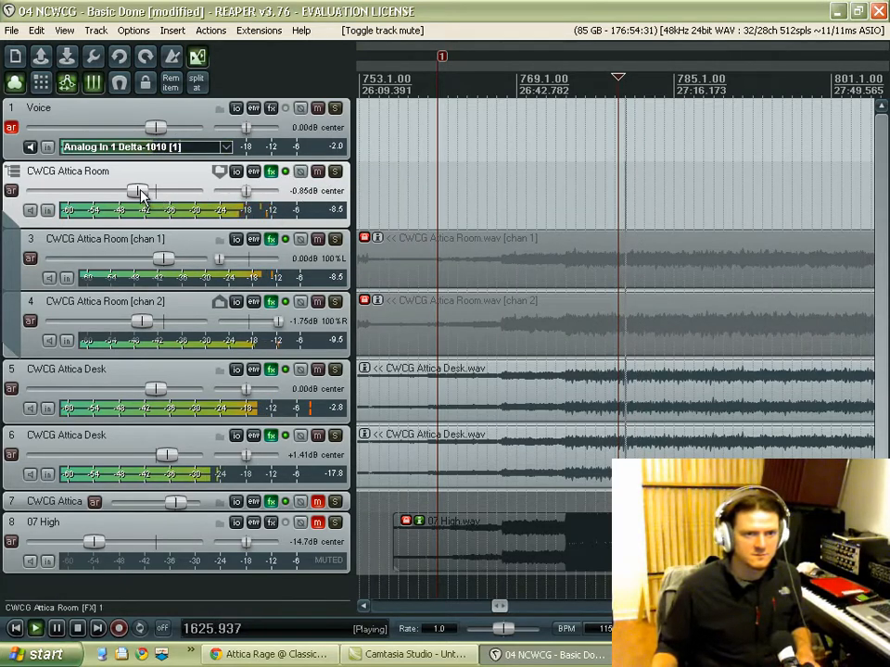
pyautogui.moveTo(141, 193); pyautogui.dragTo(138, 194)
# - Compare the mix with the CWCG Attica Room folder repeatedly muted and unmuted, leave it unmuted, and stop playback
pyautogui.click(317, 174)
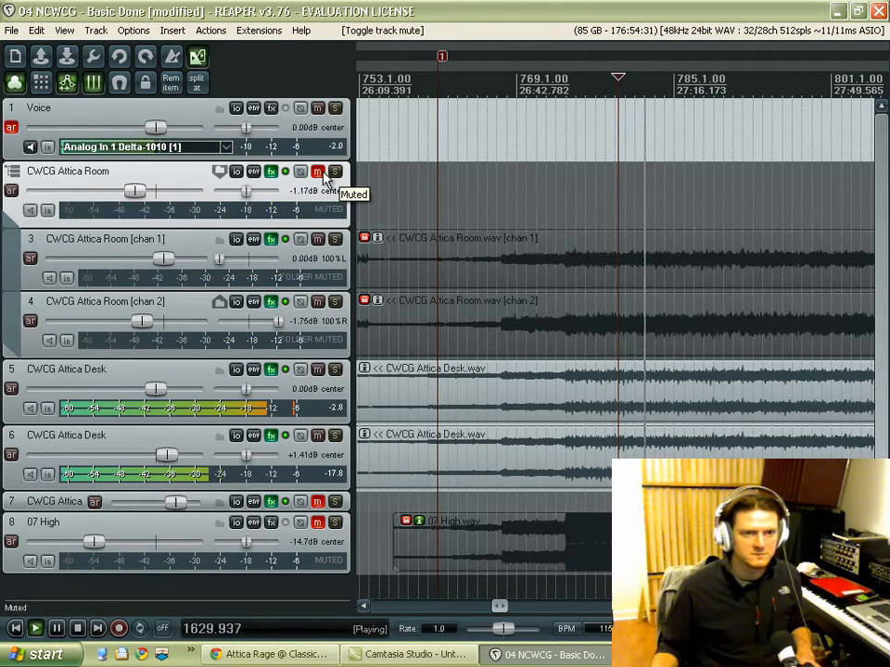
pyautogui.click(320, 175)
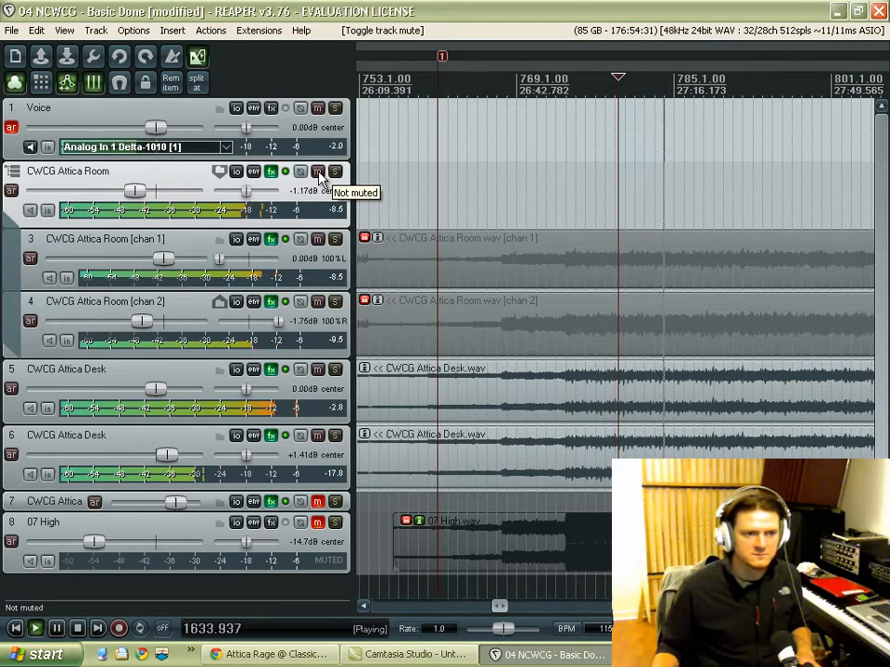
pyautogui.click(319, 174)
pyautogui.click(319, 174)
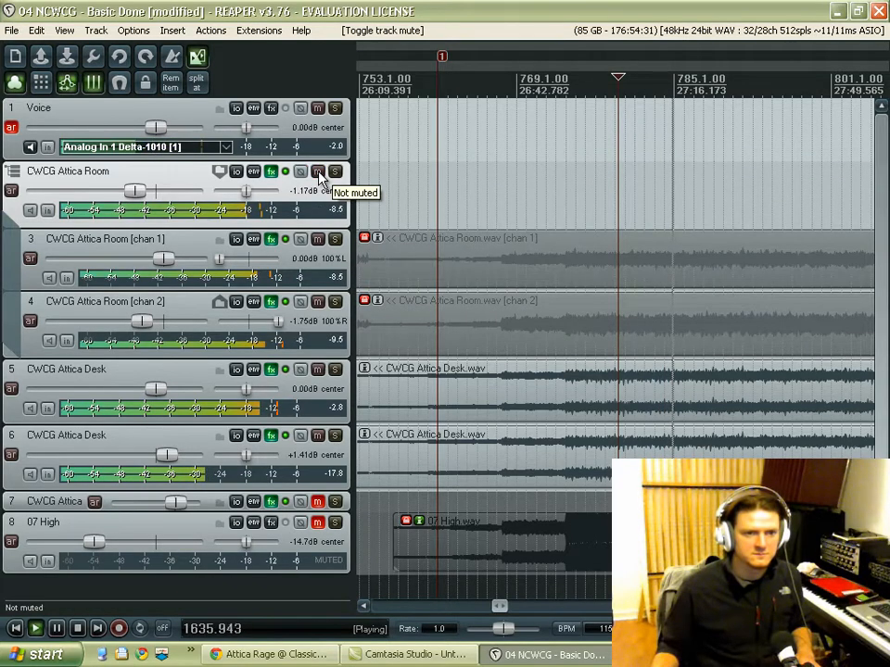
pyautogui.click(318, 173)
pyautogui.click(319, 174)
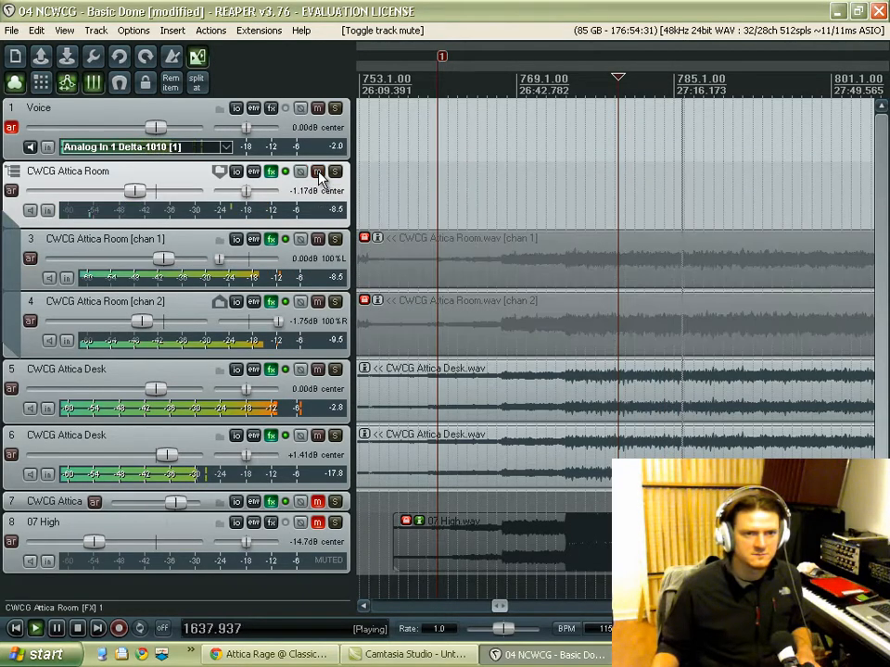
pyautogui.press('space')
# - Play the mix from just after 26:42 and compare it with the soloed 07 High reference track
pyautogui.scroll(-8, 607, 196)
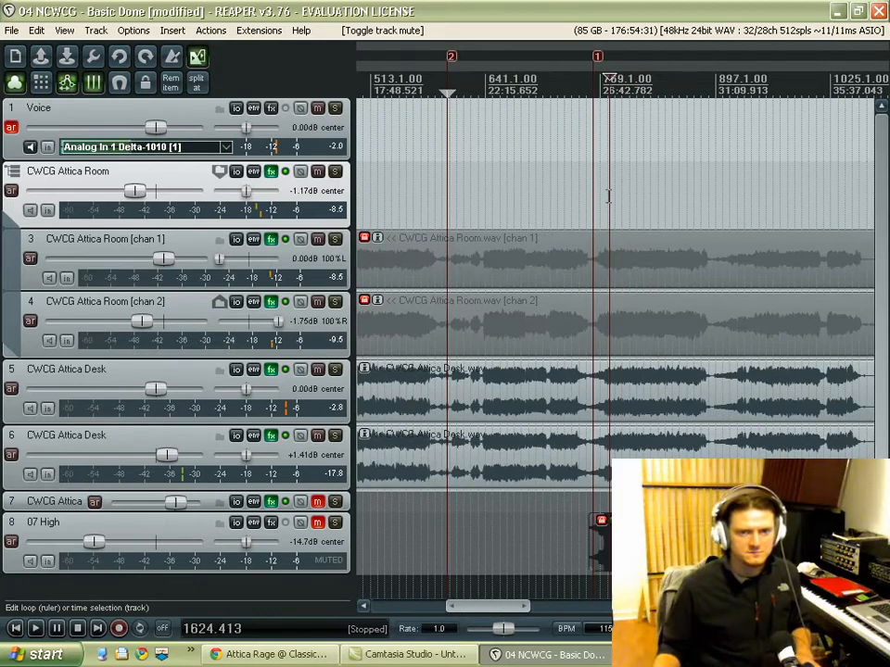
pyautogui.moveTo(880, 366); pyautogui.dragTo(880, 459)
pyautogui.click(646, 393)
pyautogui.scroll(3, 646, 393)
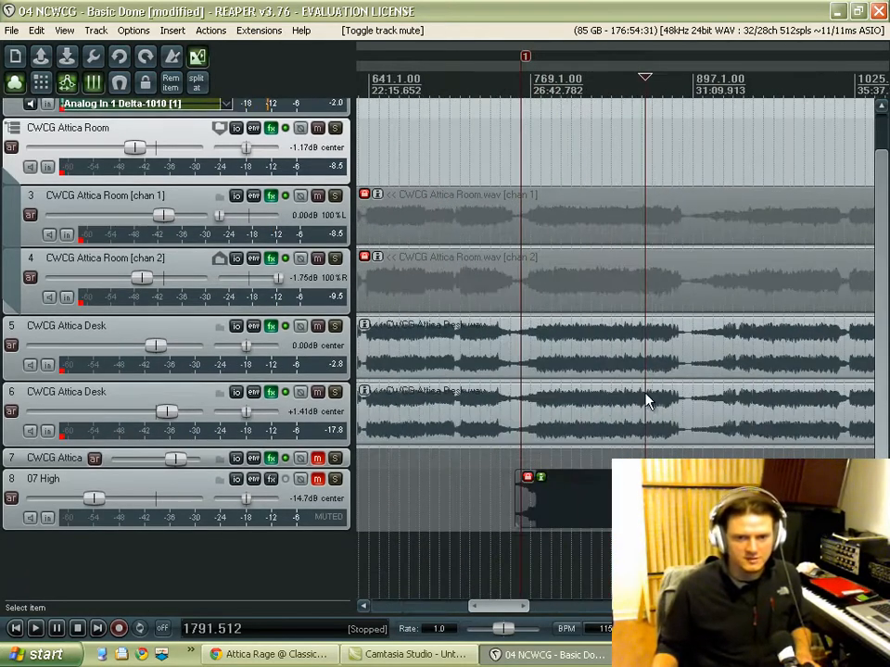
pyautogui.scroll(2, 575, 393)
pyautogui.click(505, 164)
pyautogui.press('space')
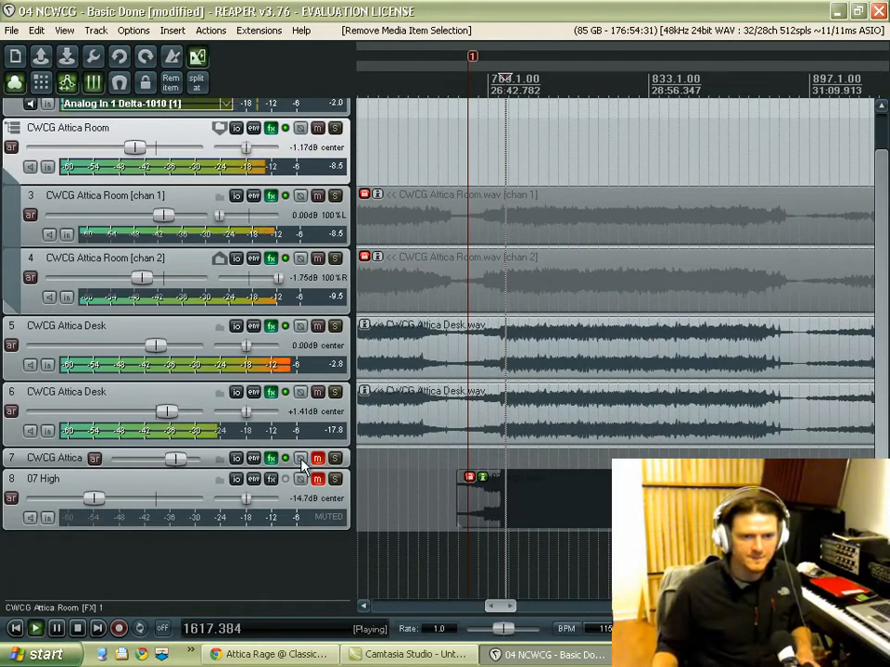
pyautogui.click(335, 479)
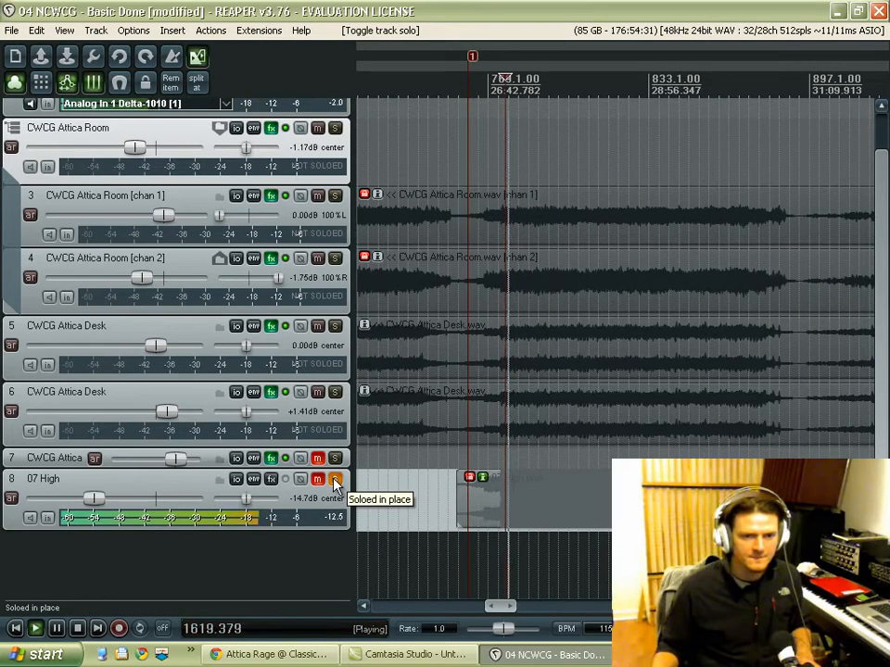
pyautogui.click(336, 479)
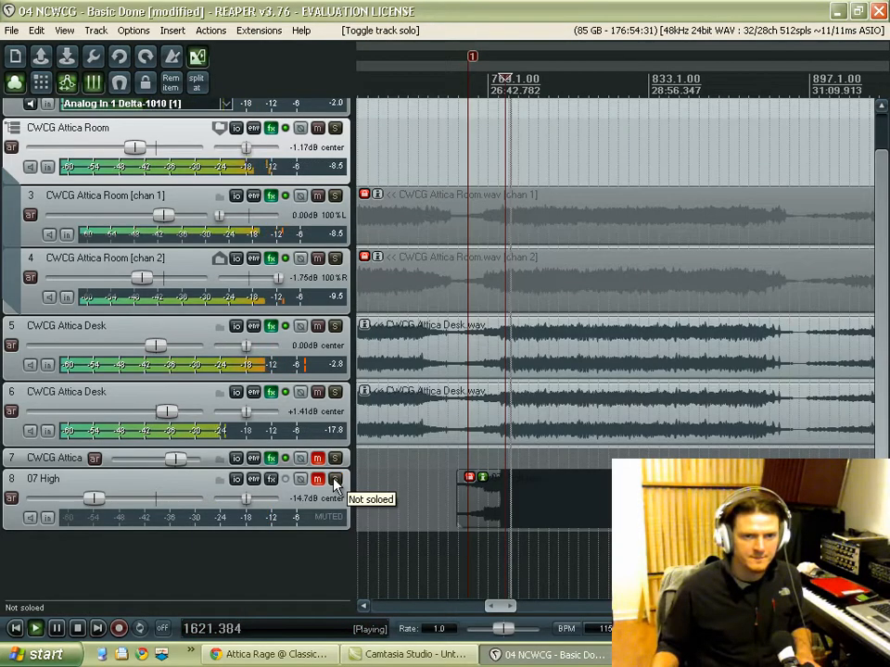
# - Solo the 07 High reference, set its volume to -12.0 dB, compare it with the unsoloed mix, and stop playback
pyautogui.click(335, 479)
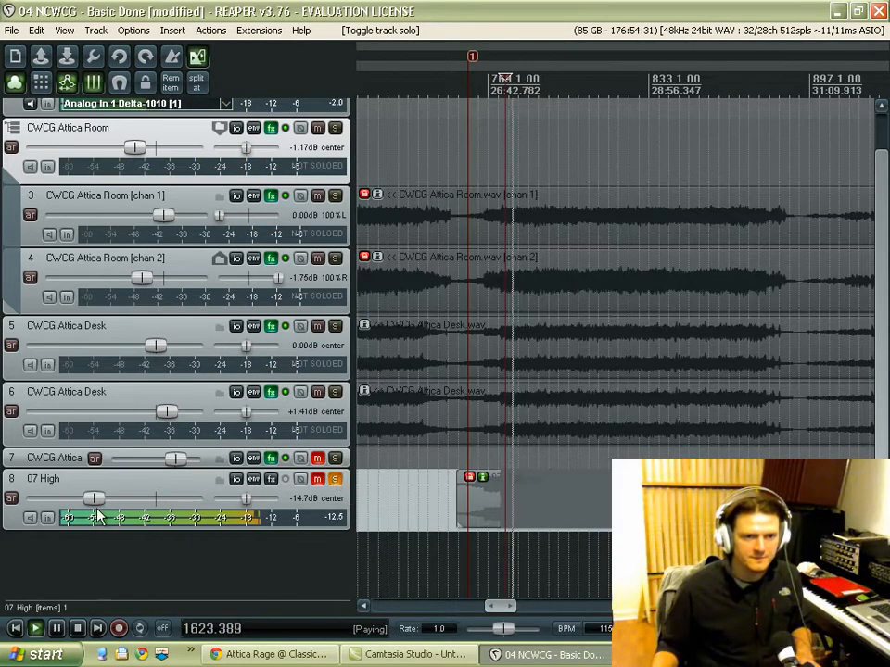
pyautogui.moveTo(96, 504); pyautogui.dragTo(99, 500)
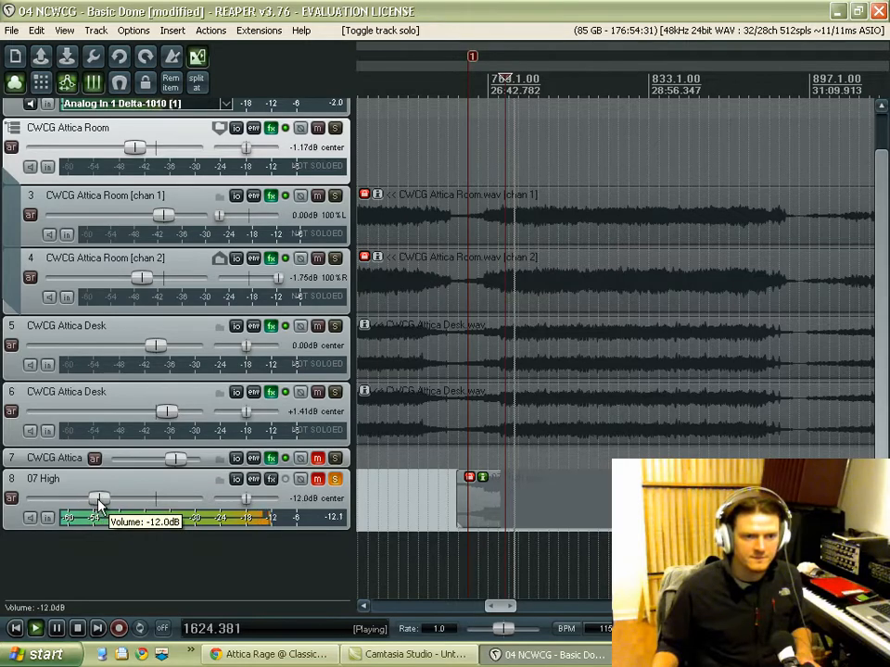
pyautogui.click(336, 480)
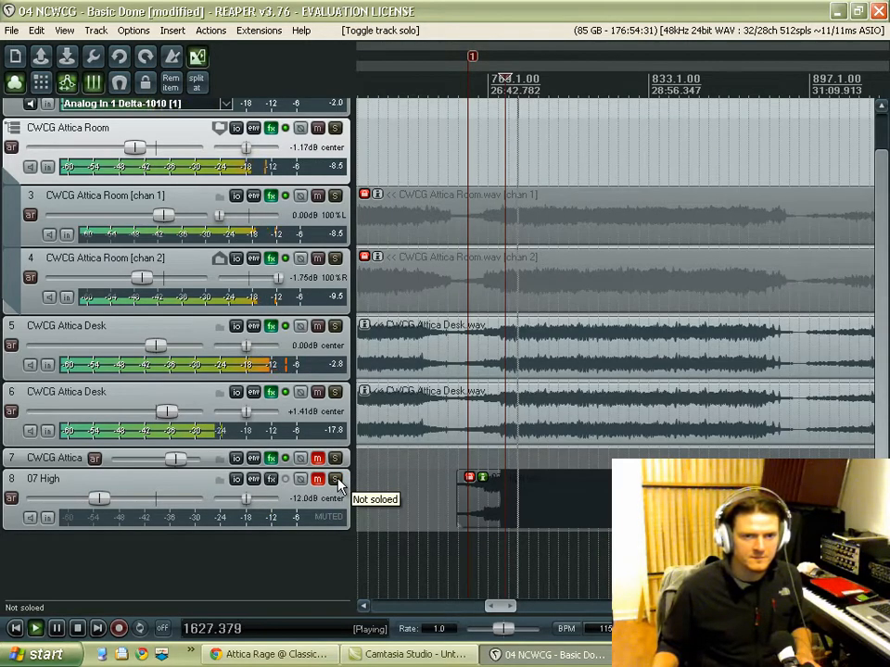
pyautogui.click(336, 480)
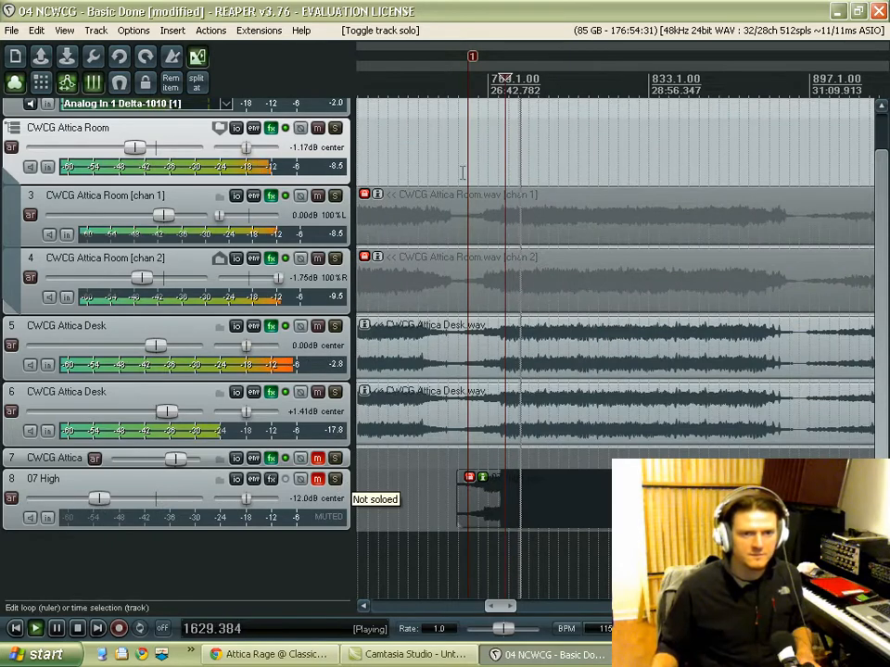
pyautogui.press('space')
pyautogui.scroll(-5, 486, 192)
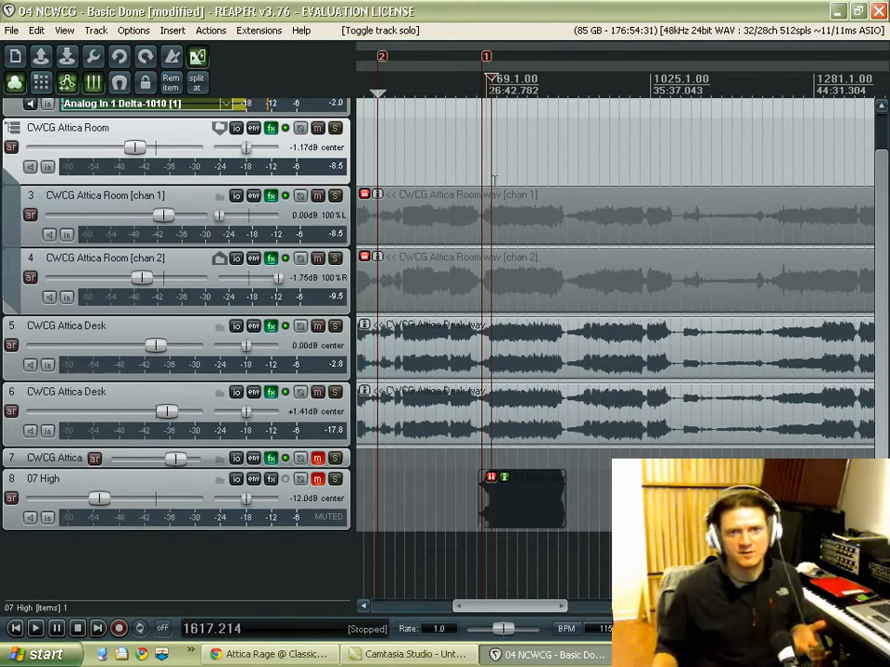
pyautogui.scroll(-2, 574, 199)
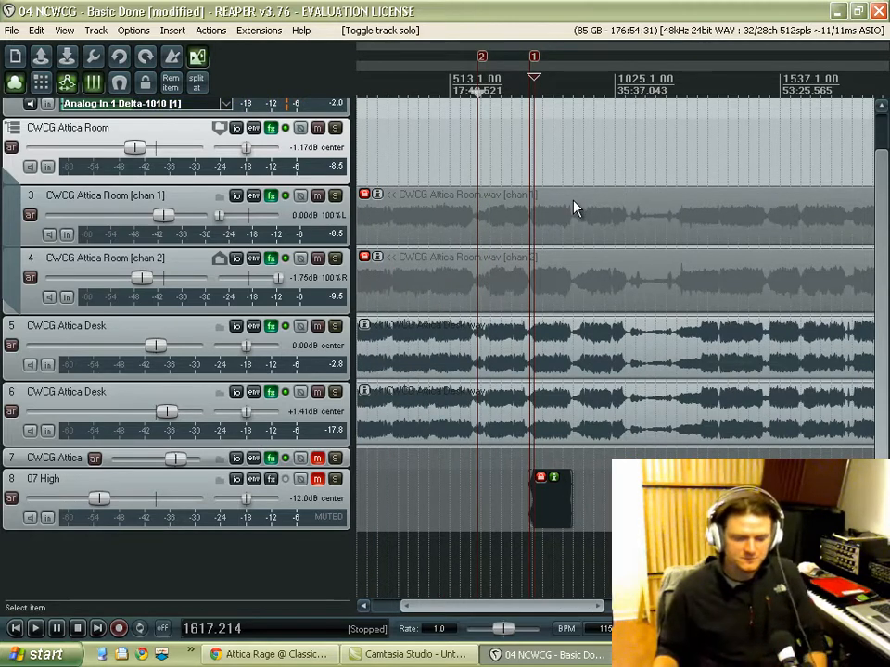